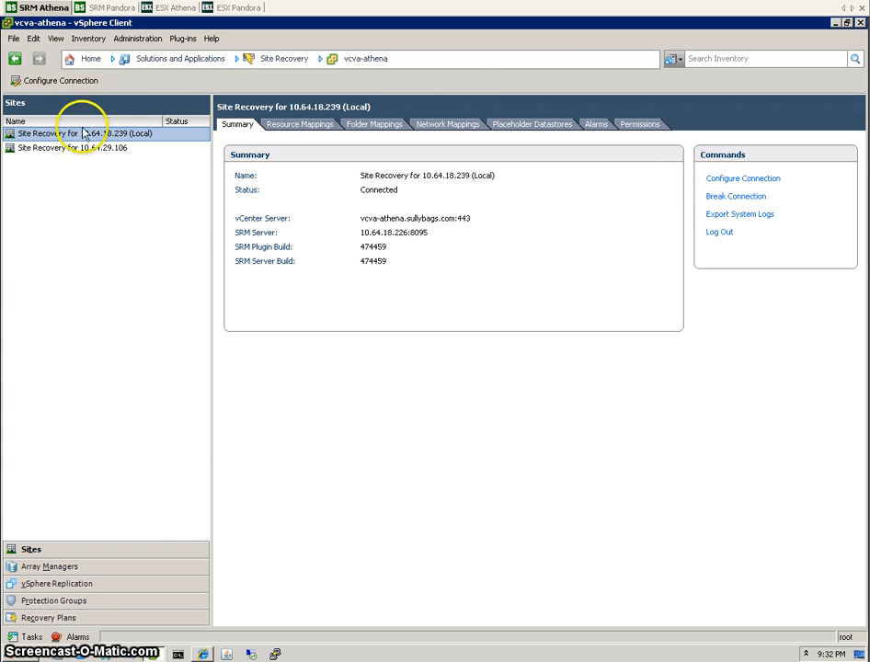
Connect the local site to remote vCenter 10.64.29.106 using administrator credentials and finish the wizard.
click(82, 81)
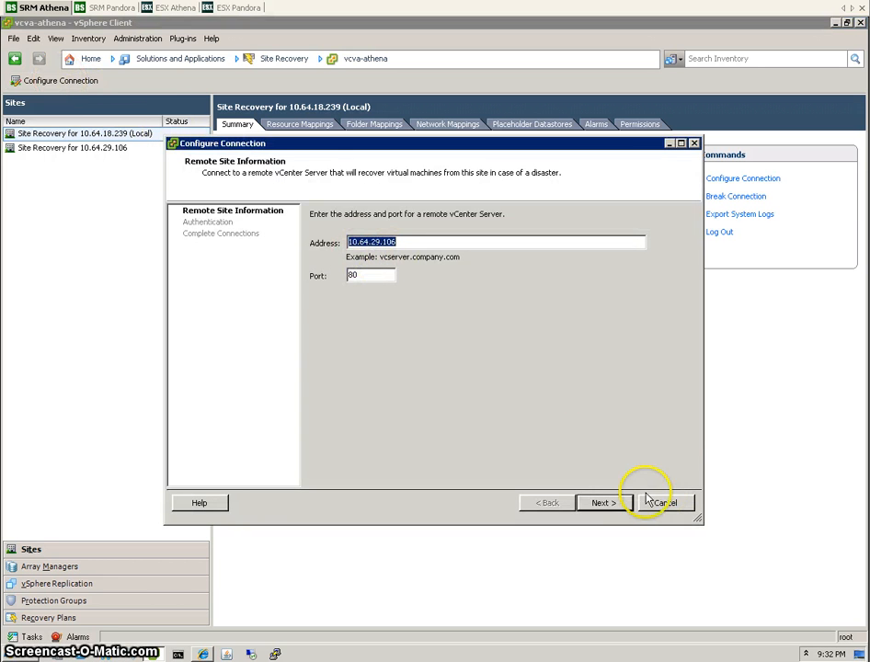
click(602, 502)
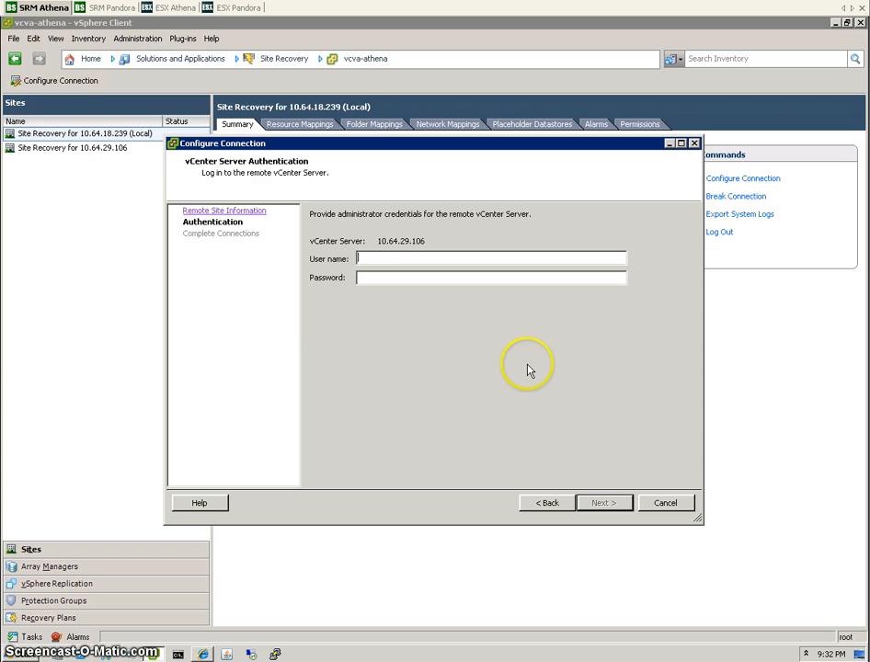
text(root)
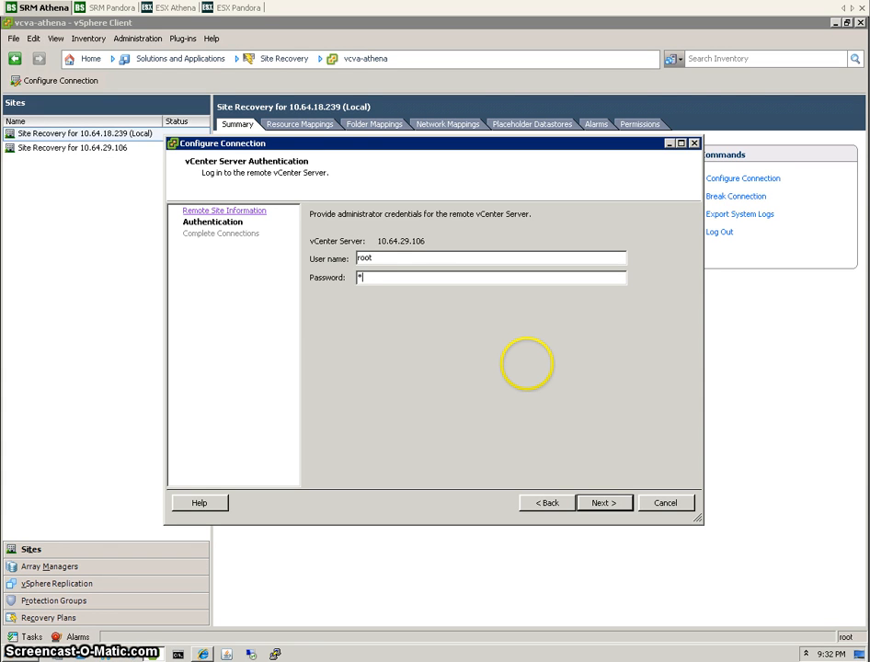
key(Return)
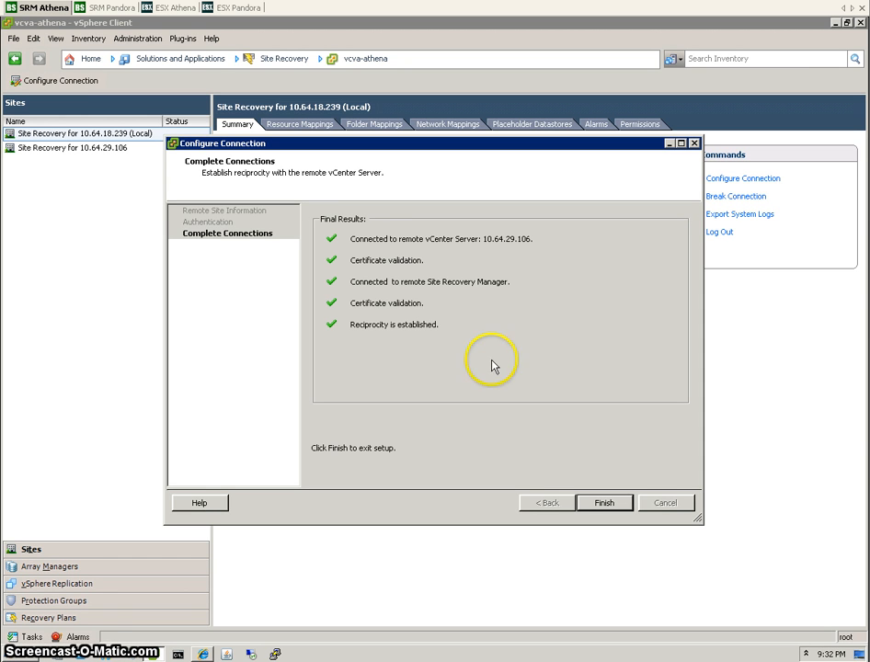
click(607, 502)
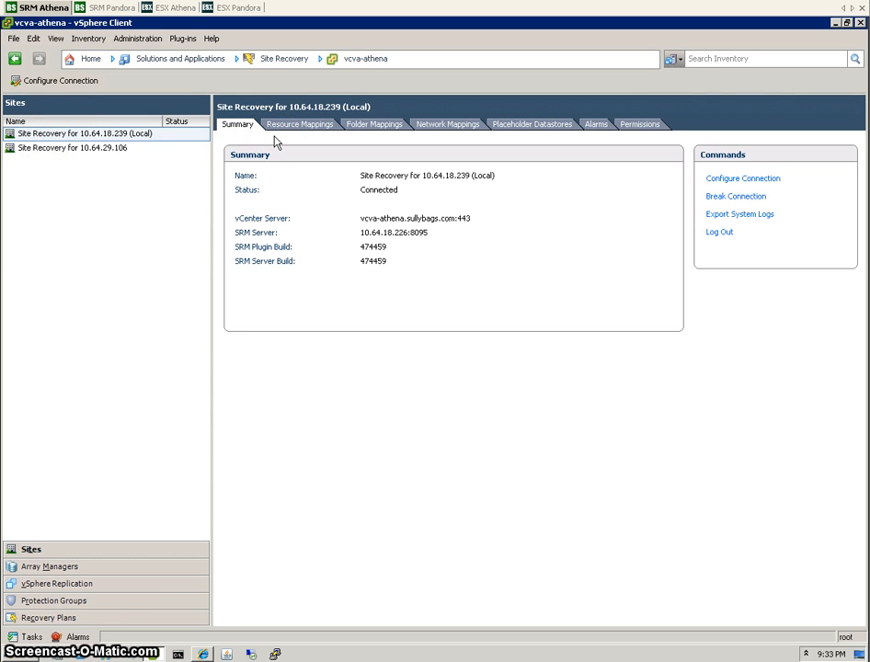
click(305, 124)
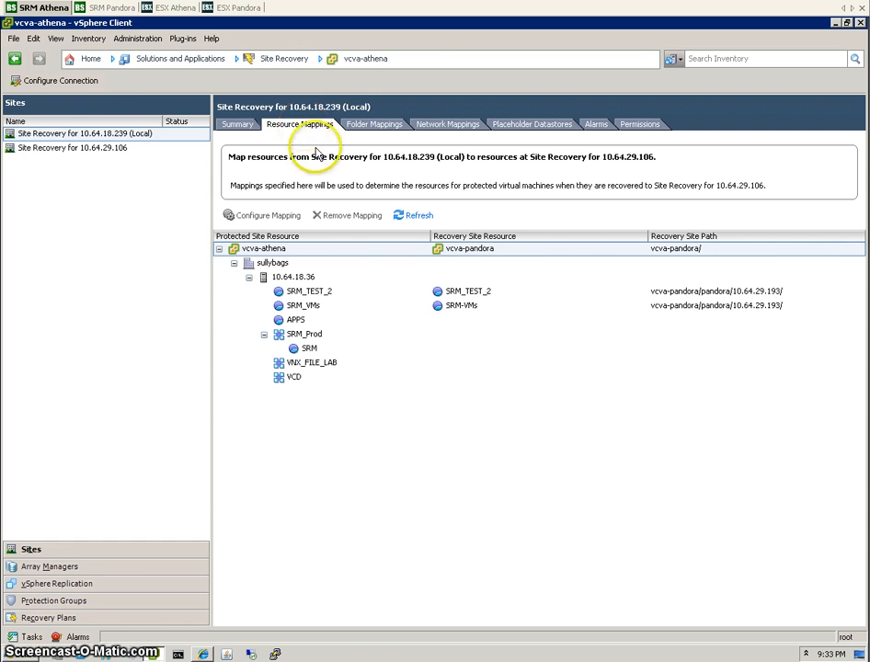
click(89, 61)
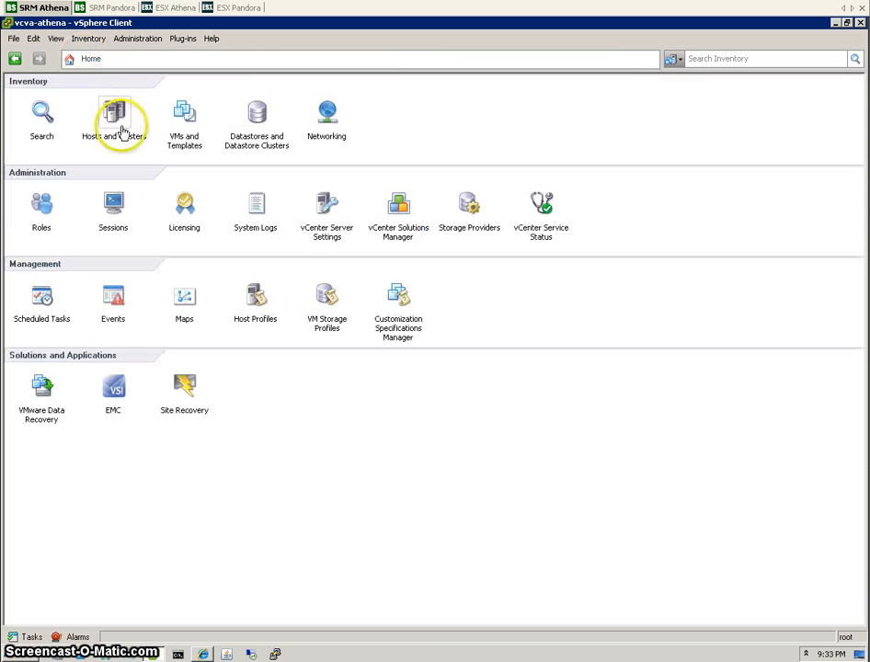
click(533, 373)
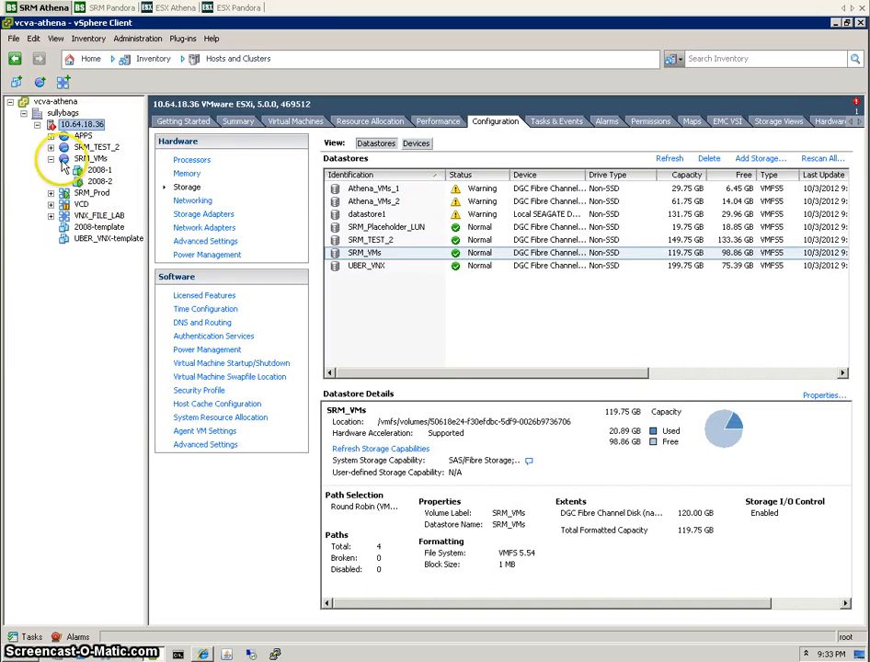
click(89, 159)
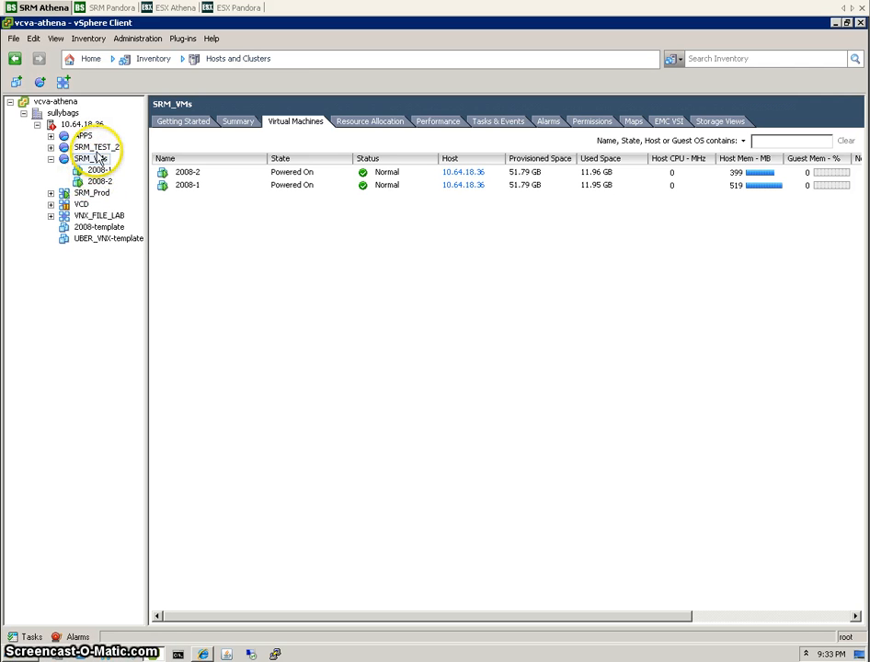
click(90, 59)
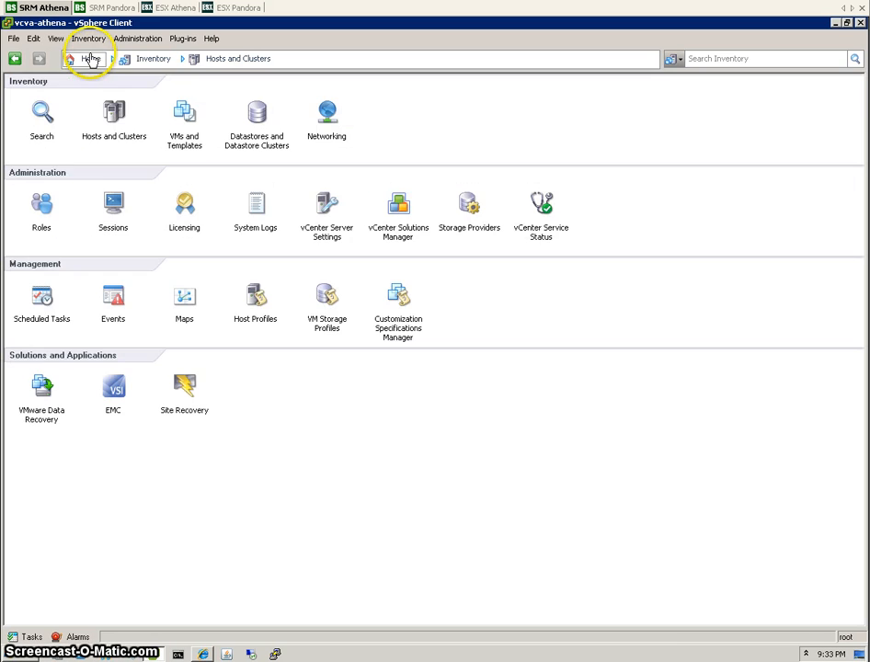
click(186, 394)
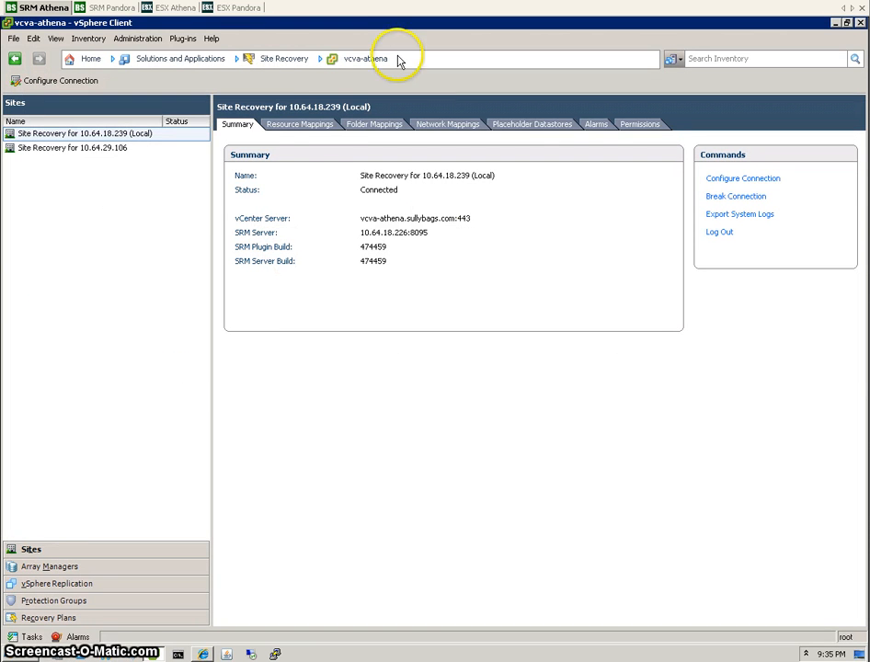
Look over the resource, folder, network and placeholder datastore mapping tabs.
click(300, 125)
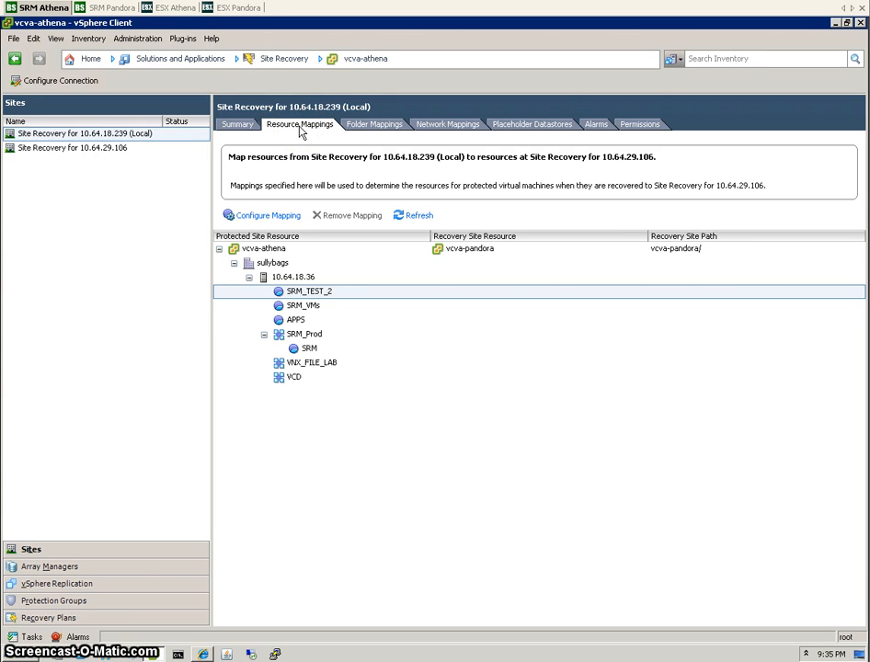
click(372, 127)
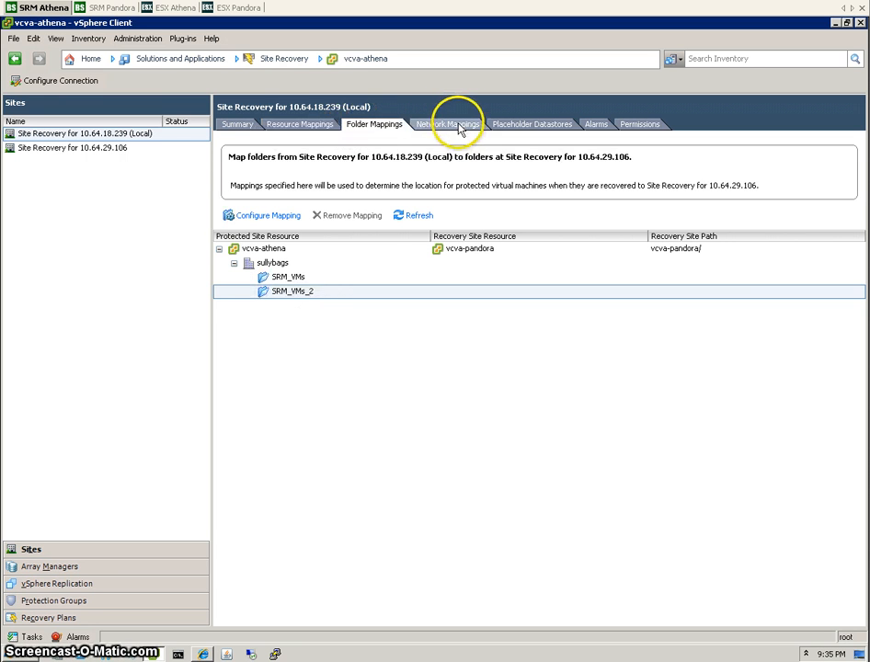
click(456, 126)
click(535, 129)
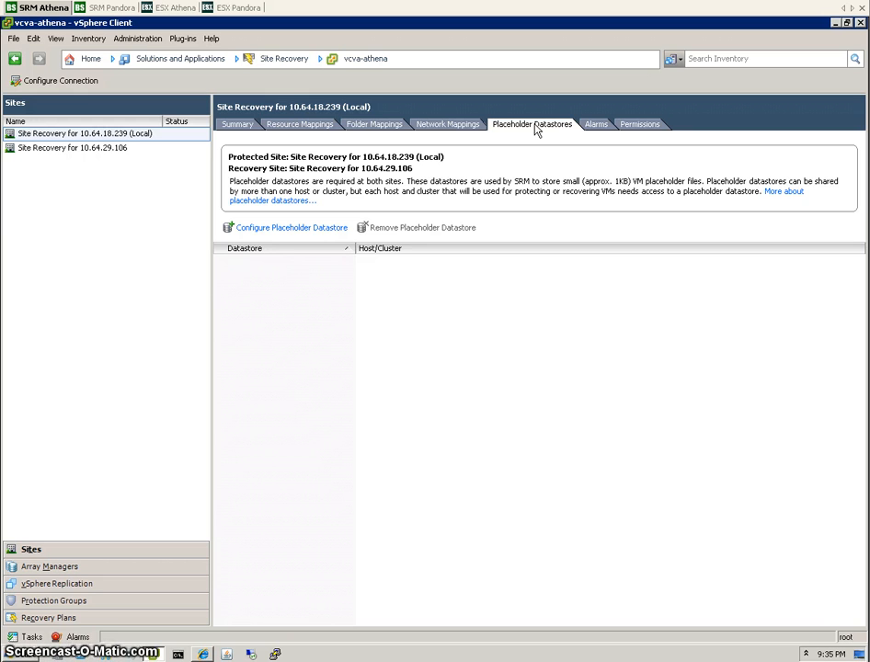
click(303, 127)
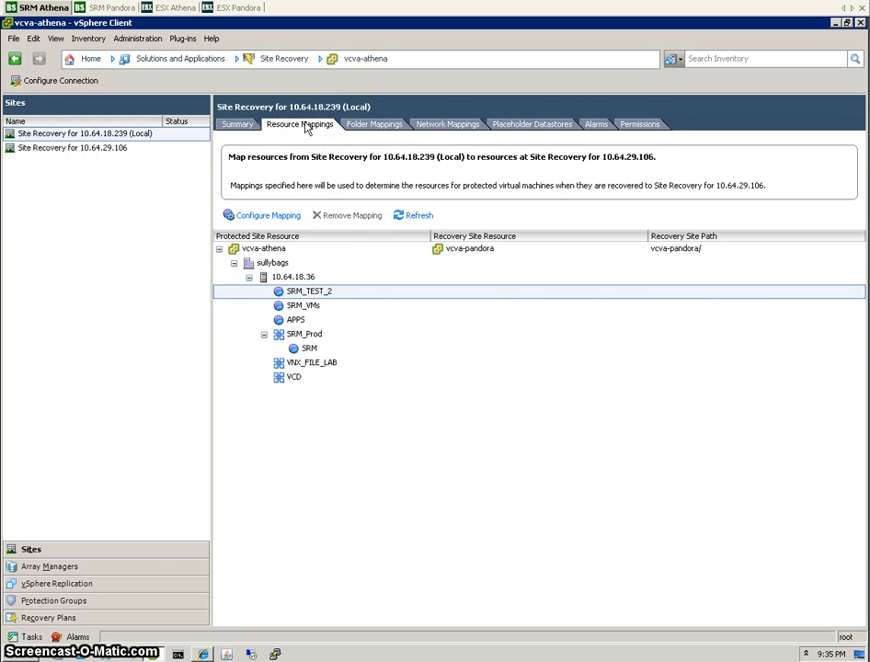
Map the SRM_VMs resource pool to the recovery SRM-VMs pool on host 10.64.29.193.
click(279, 217)
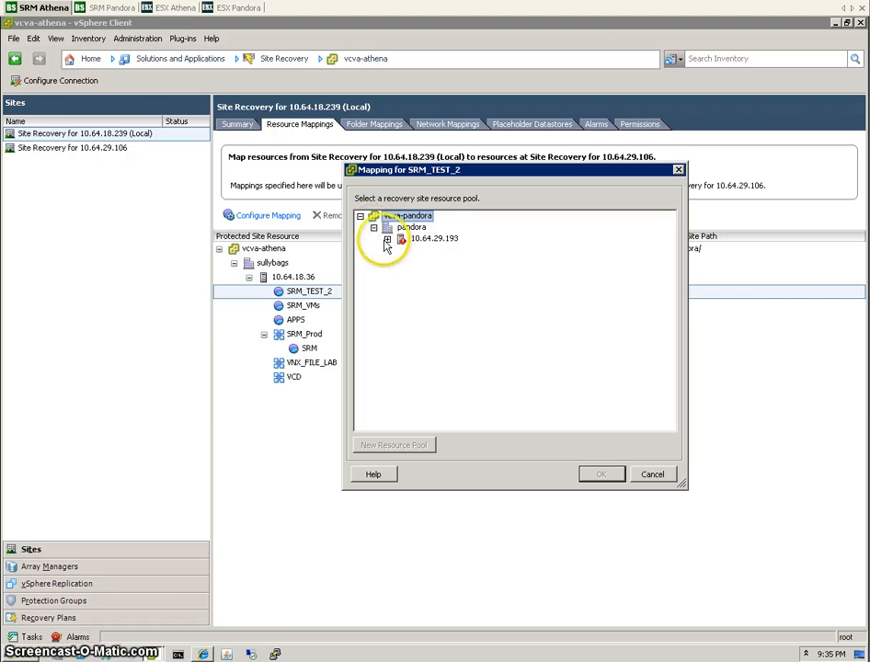
click(387, 238)
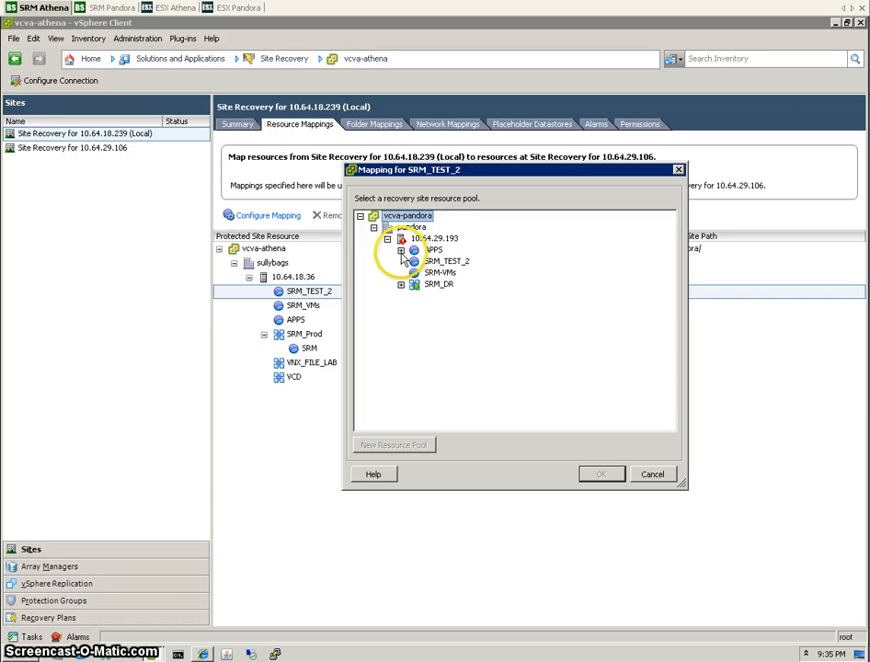
click(400, 251)
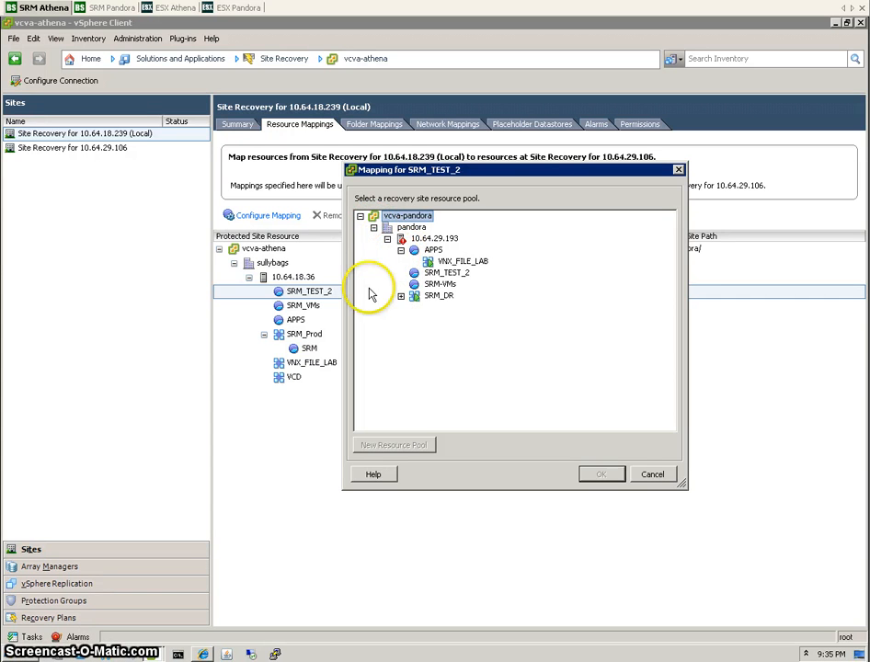
click(652, 474)
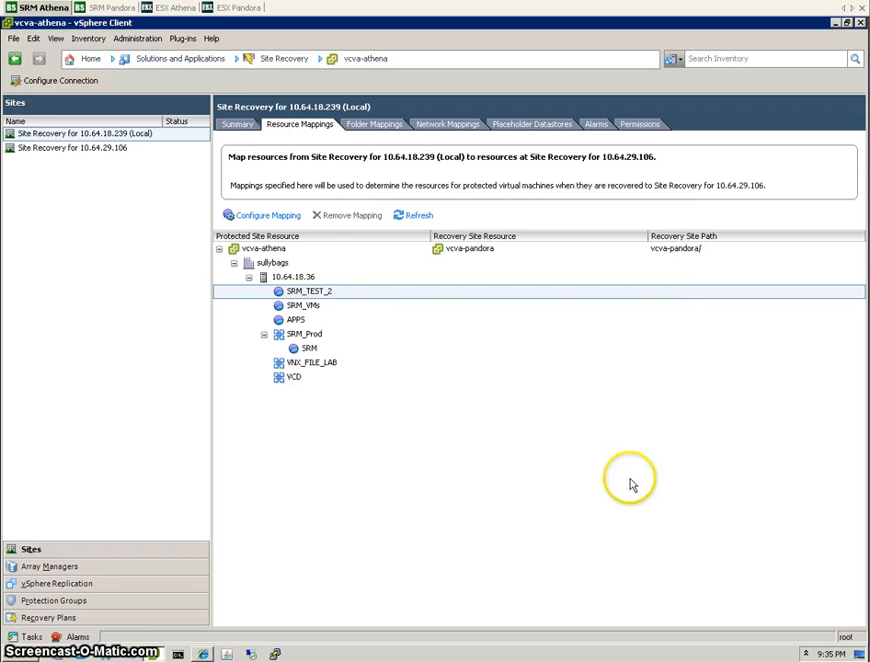
click(306, 304)
click(276, 221)
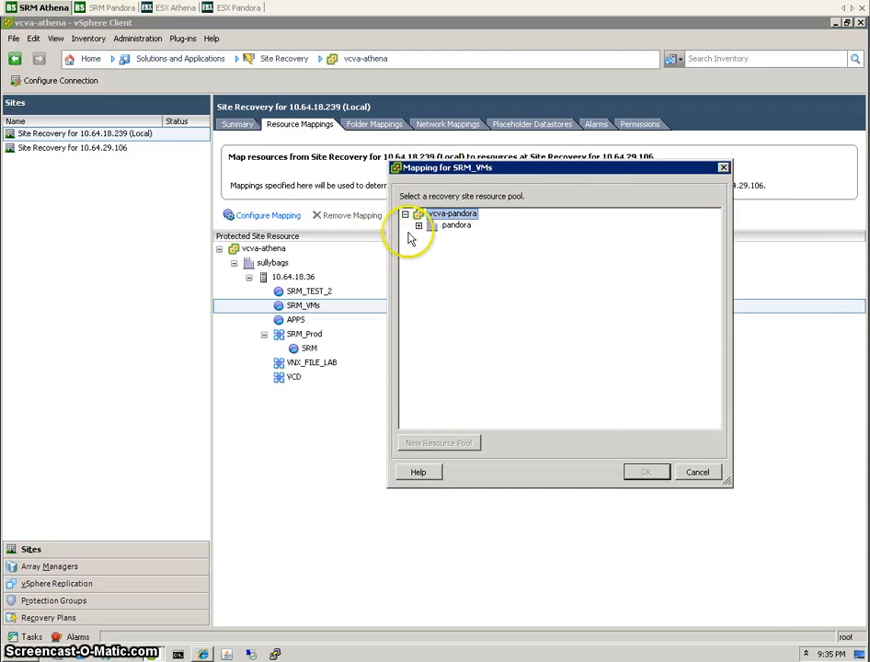
click(418, 225)
click(432, 236)
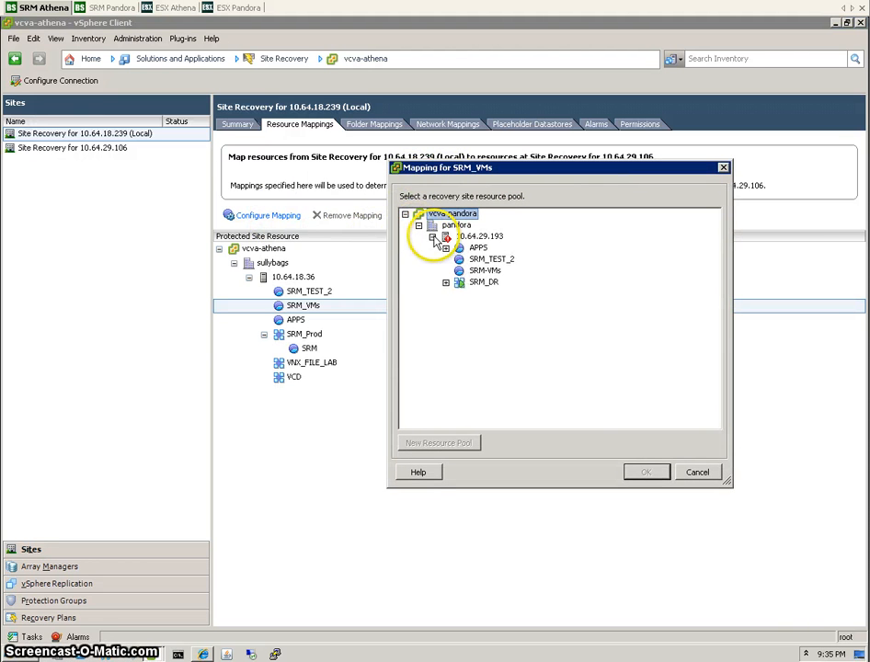
click(476, 272)
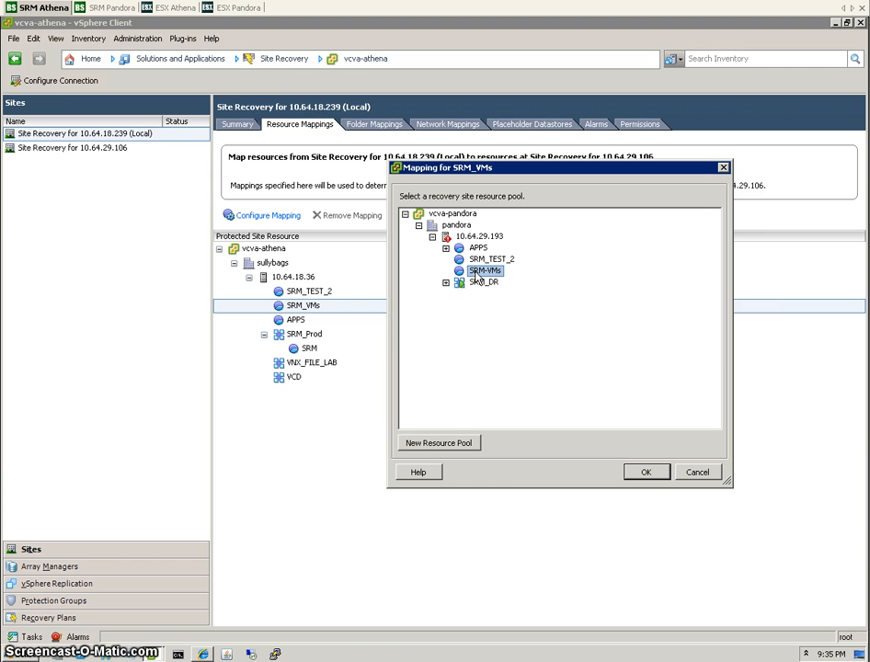
click(476, 271)
click(641, 474)
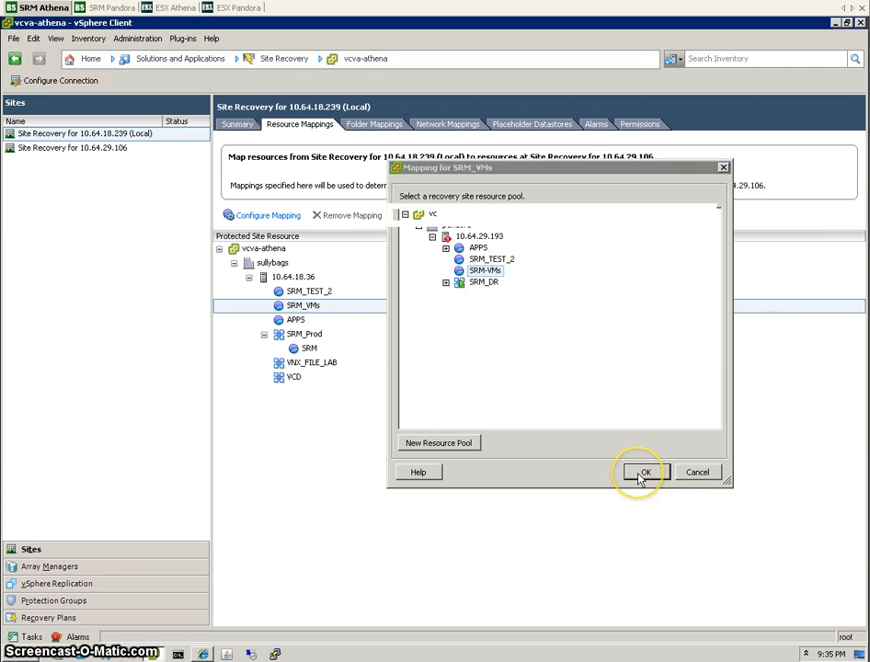
Map the SRM_TEST_2 resource pool to the recovery SRM_TEST_2 pool on 10.64.29.193.
click(328, 292)
click(269, 217)
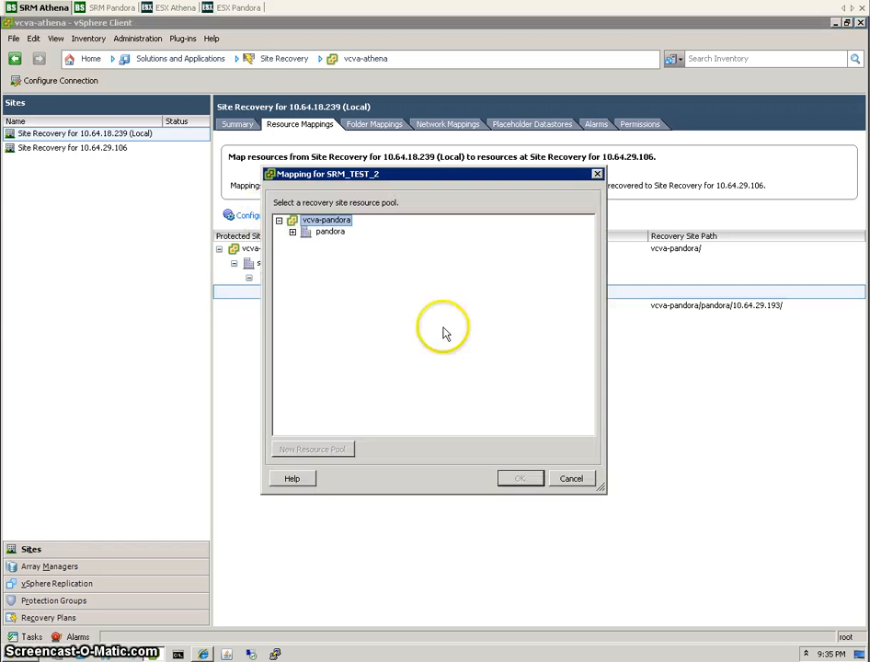
click(279, 222)
click(278, 221)
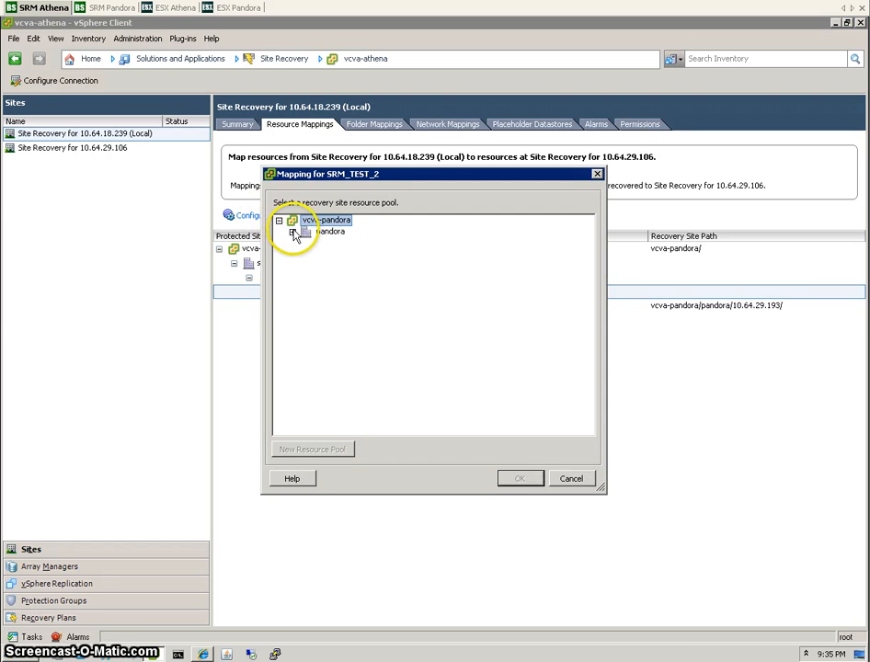
click(293, 232)
click(306, 243)
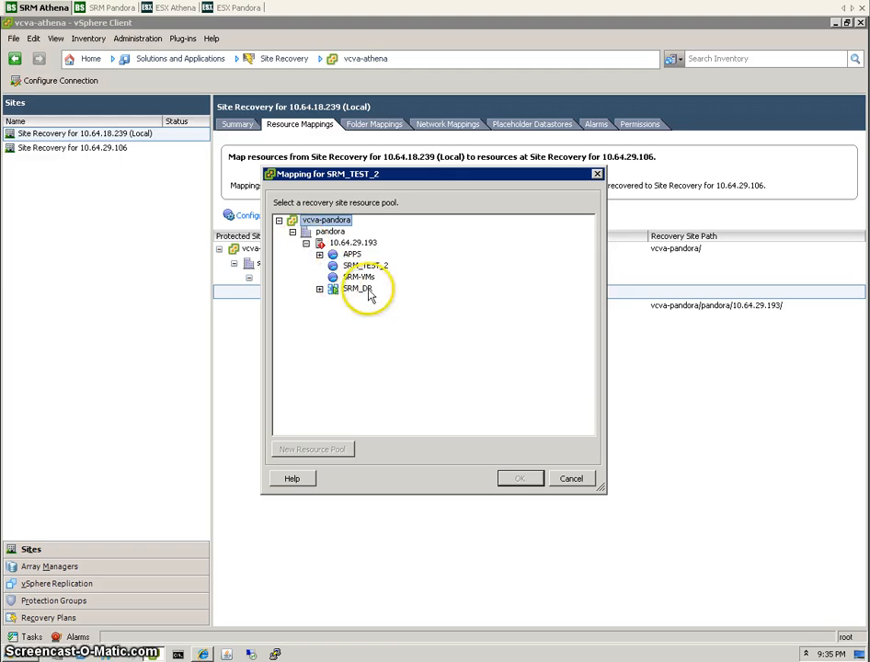
click(360, 265)
click(516, 480)
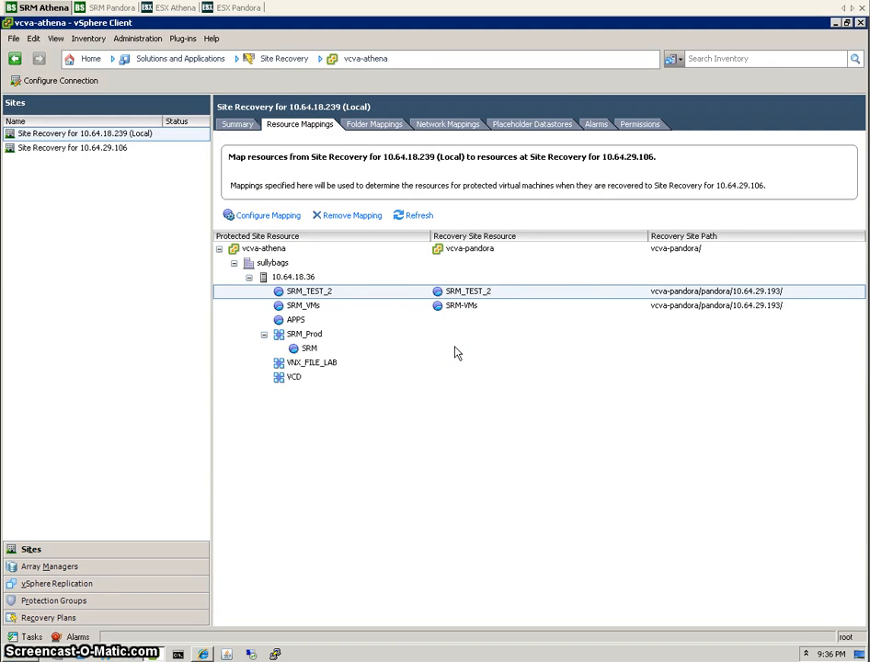
Map the SRM_VMs_2 folder to the SRM_TEST_2 folder under vcva-pandora/pandora.
click(379, 126)
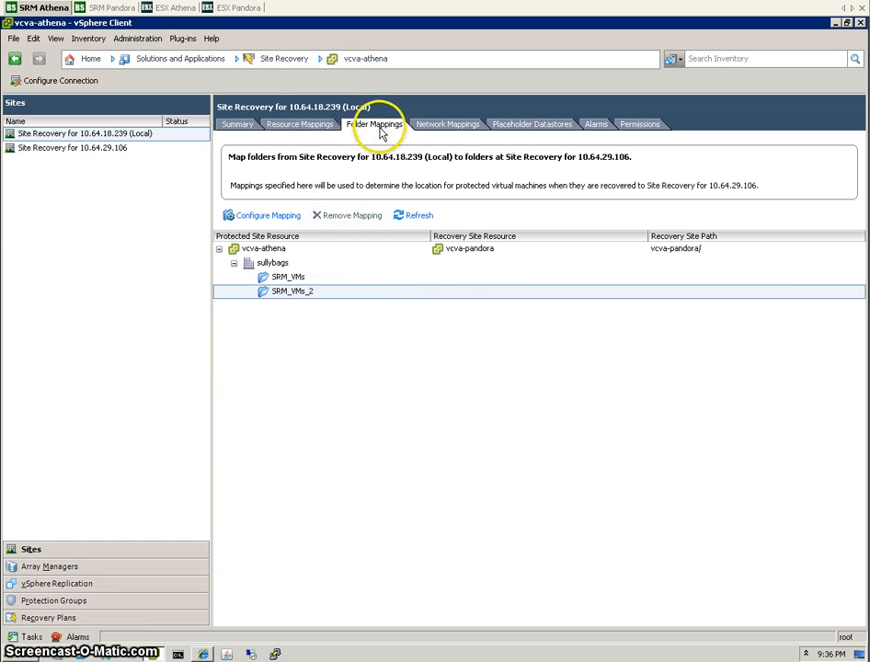
click(262, 216)
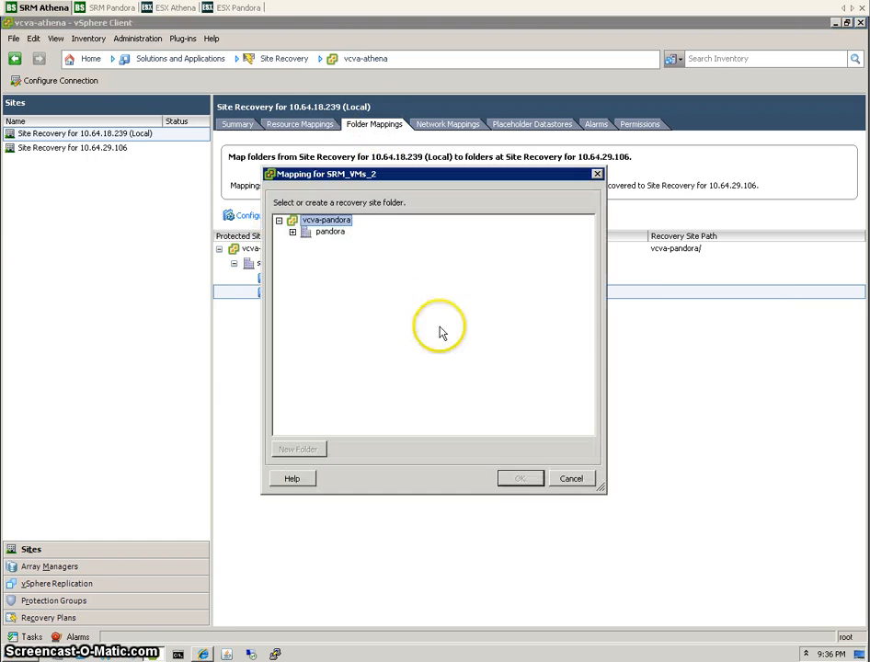
click(293, 232)
drag(411, 180, 501, 191)
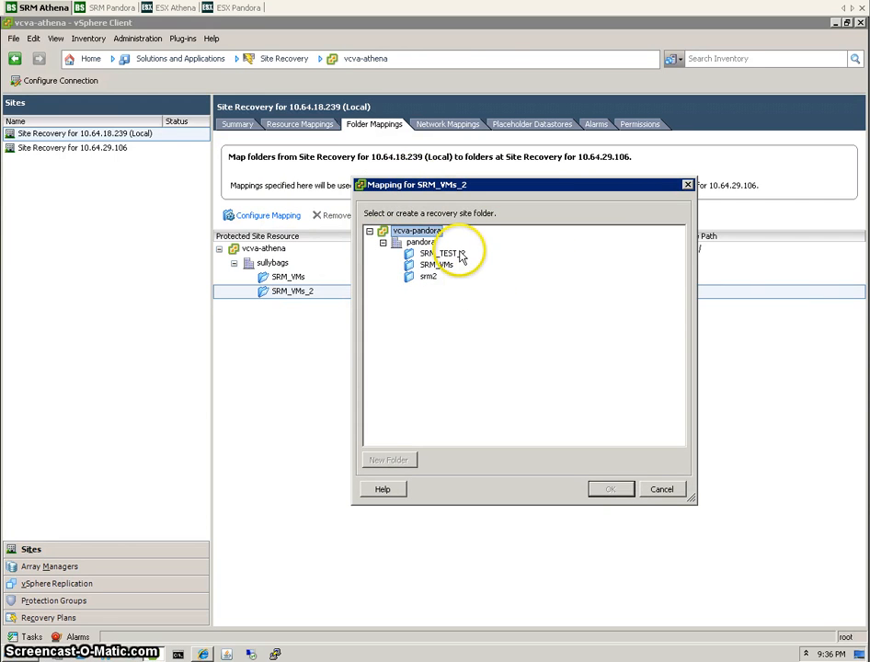
click(450, 256)
click(609, 488)
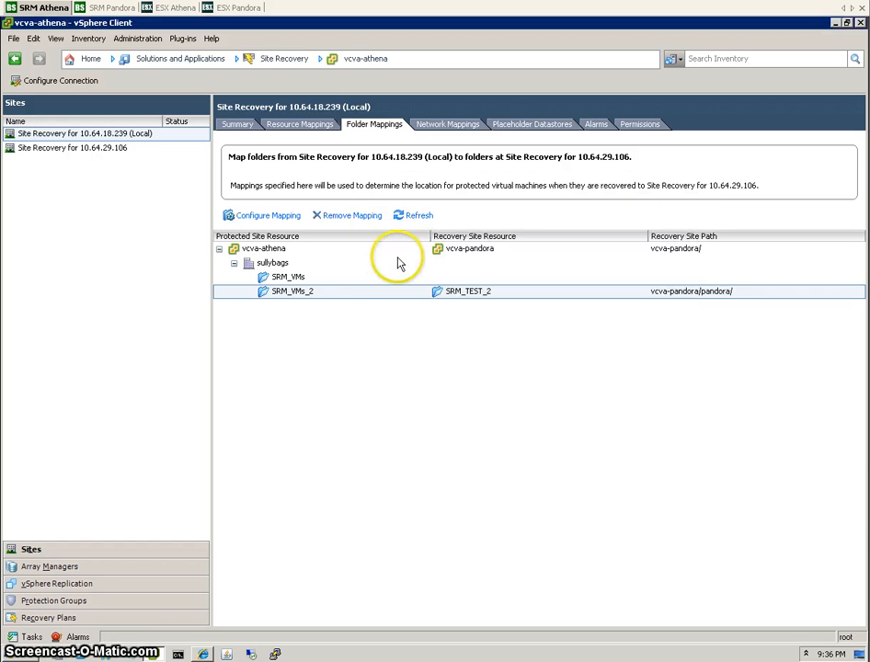
Map the SRM_VMs folder to the recovery SRM_VMs folder, then bring up Network Mappings.
click(292, 276)
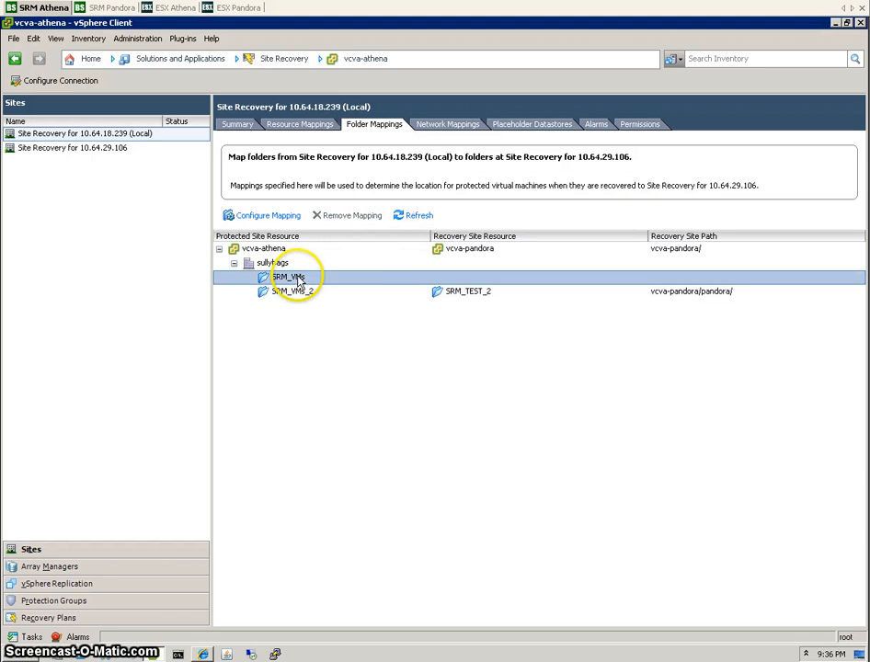
click(287, 219)
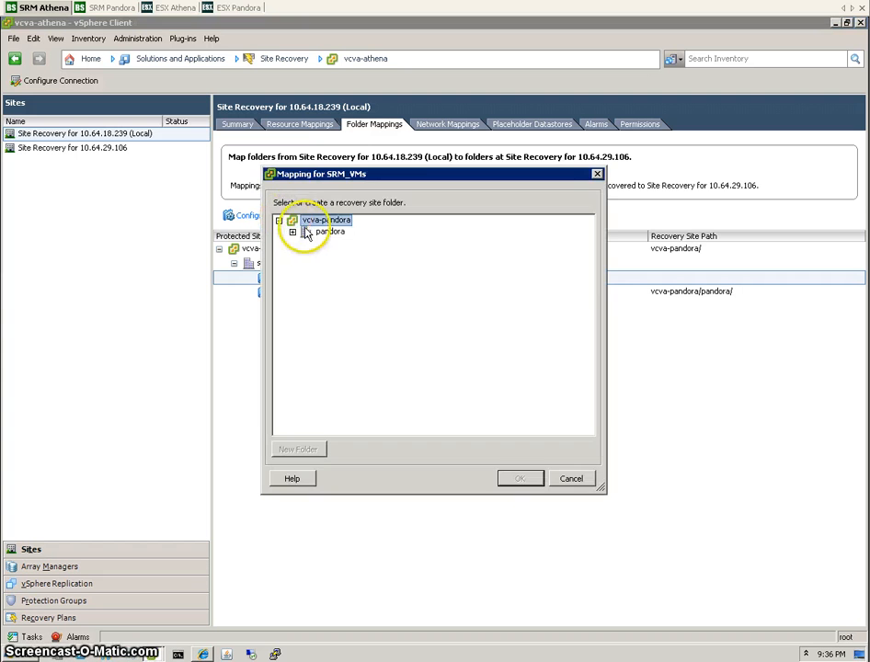
click(291, 232)
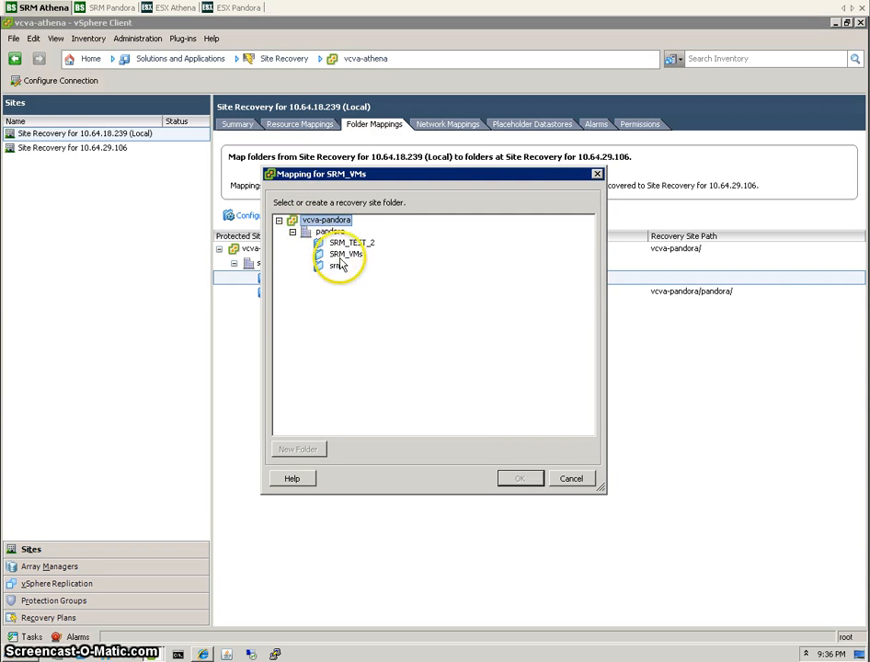
click(342, 254)
click(521, 478)
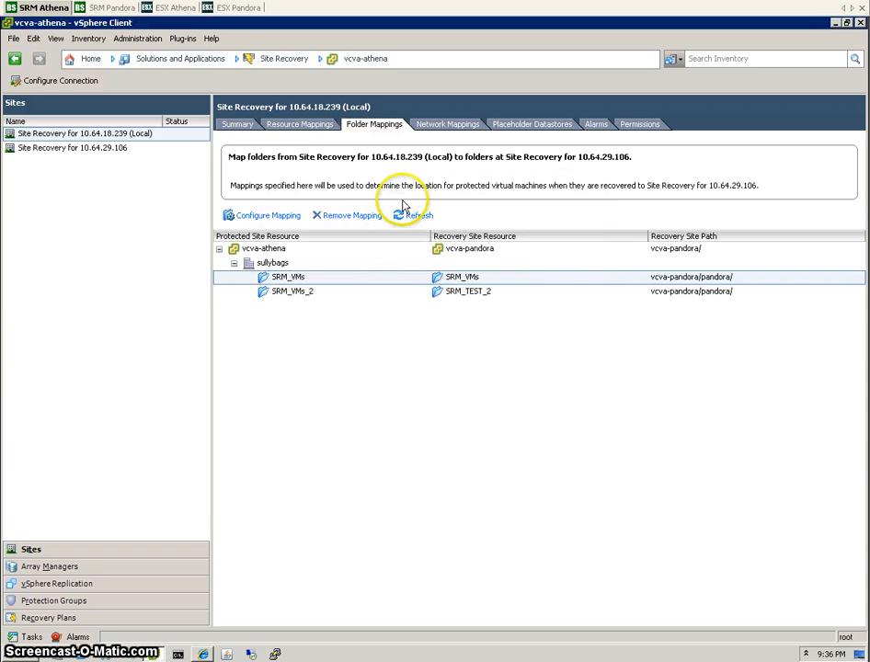
click(449, 124)
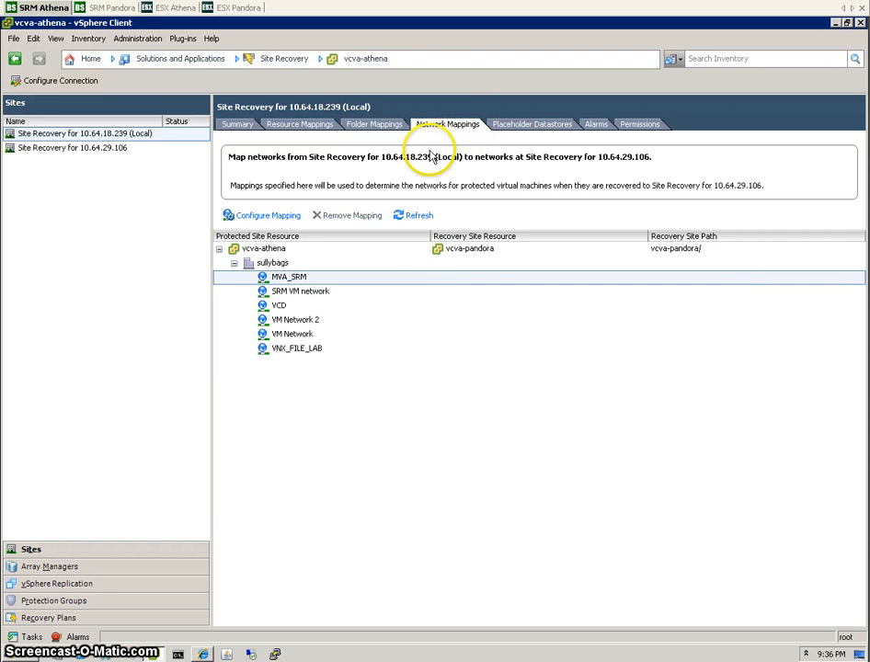
click(90, 58)
click(112, 113)
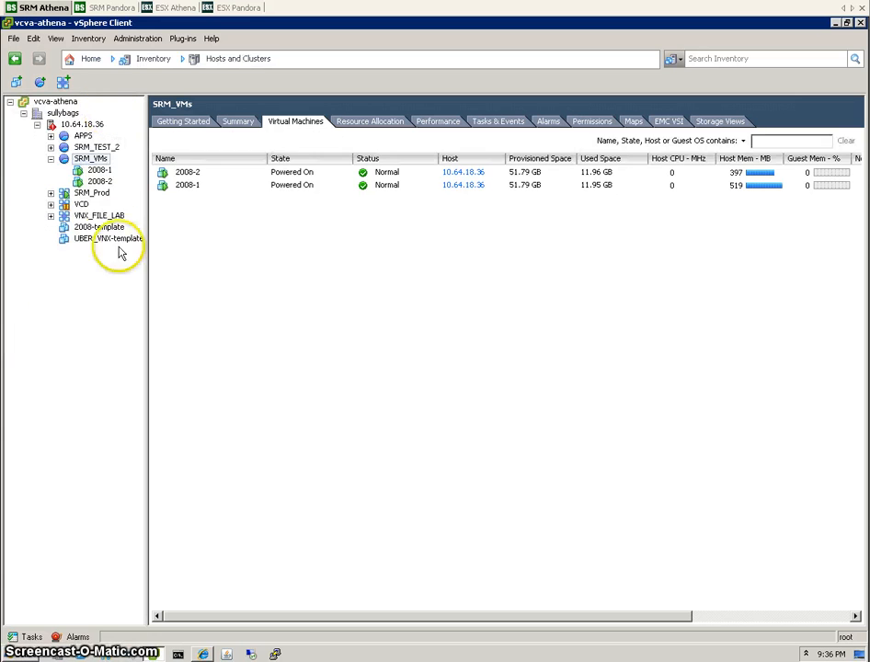
click(99, 172)
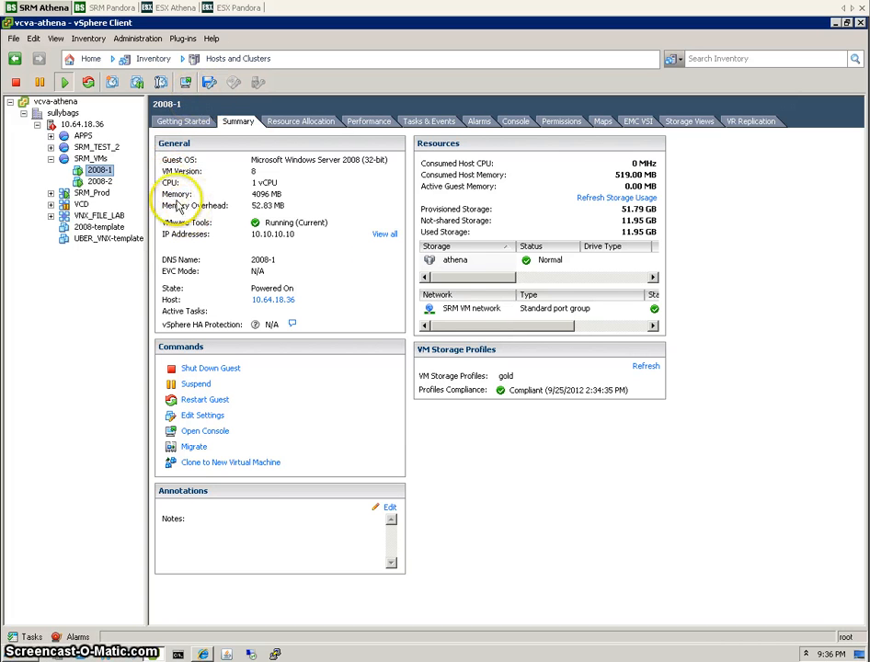
click(86, 58)
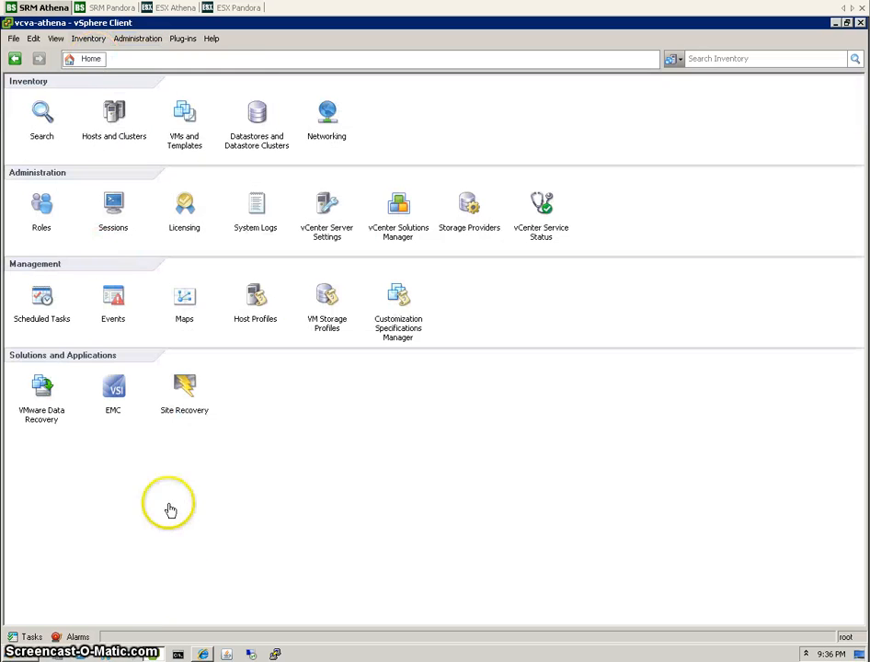
click(188, 393)
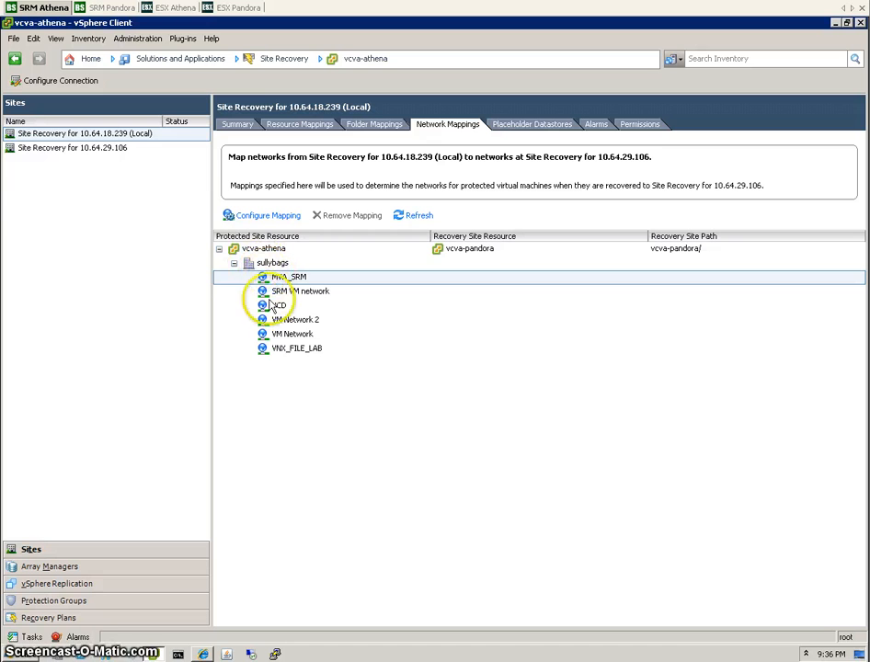
Map the protected SRM VM network to SRM VM network under vcva-pandora/pandora.
click(300, 292)
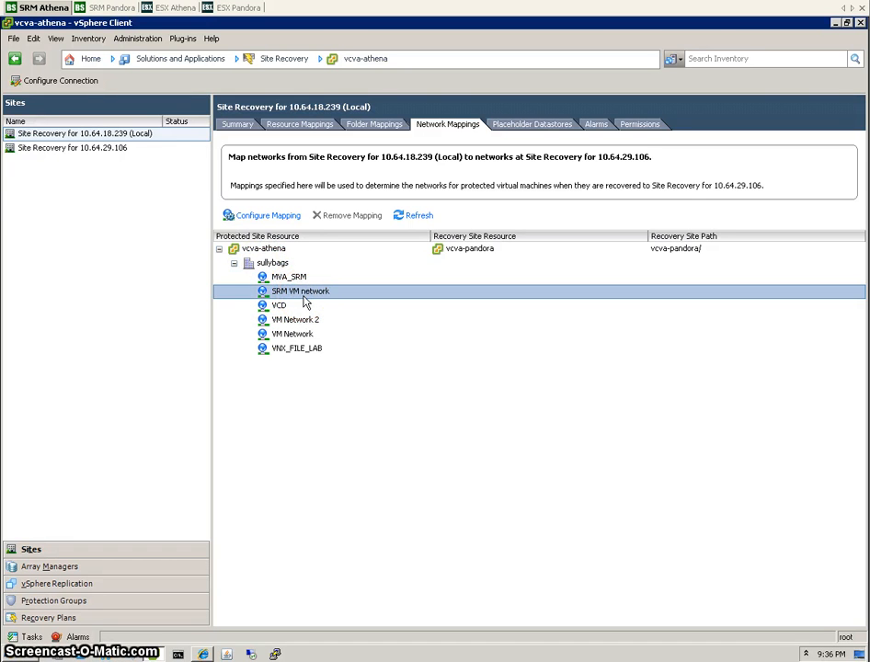
click(292, 218)
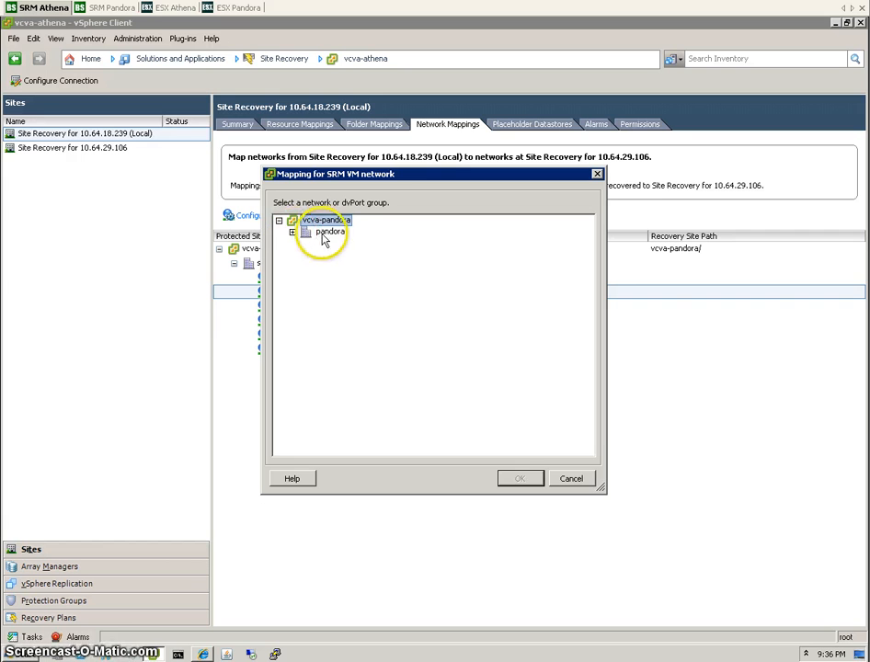
click(293, 233)
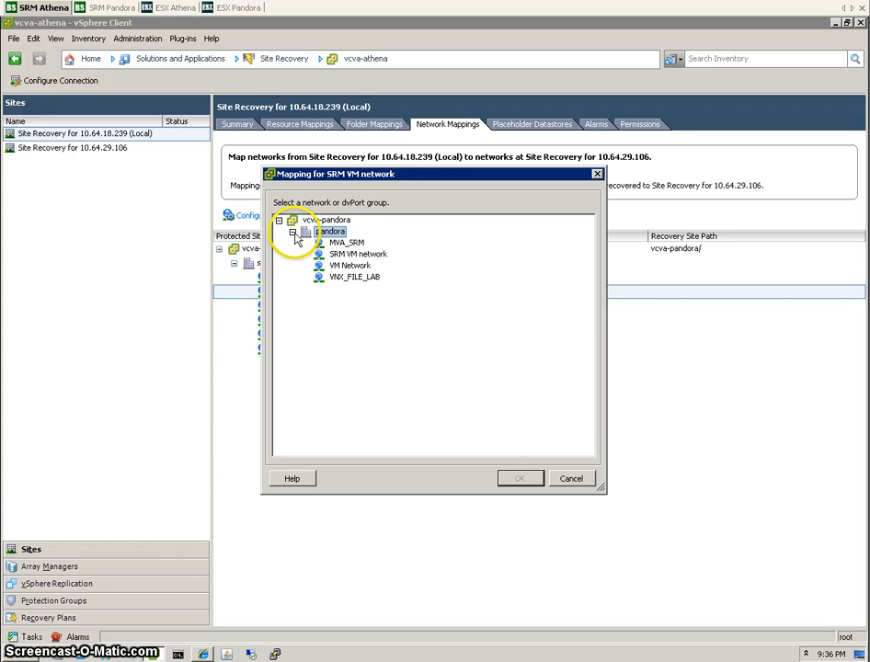
click(367, 256)
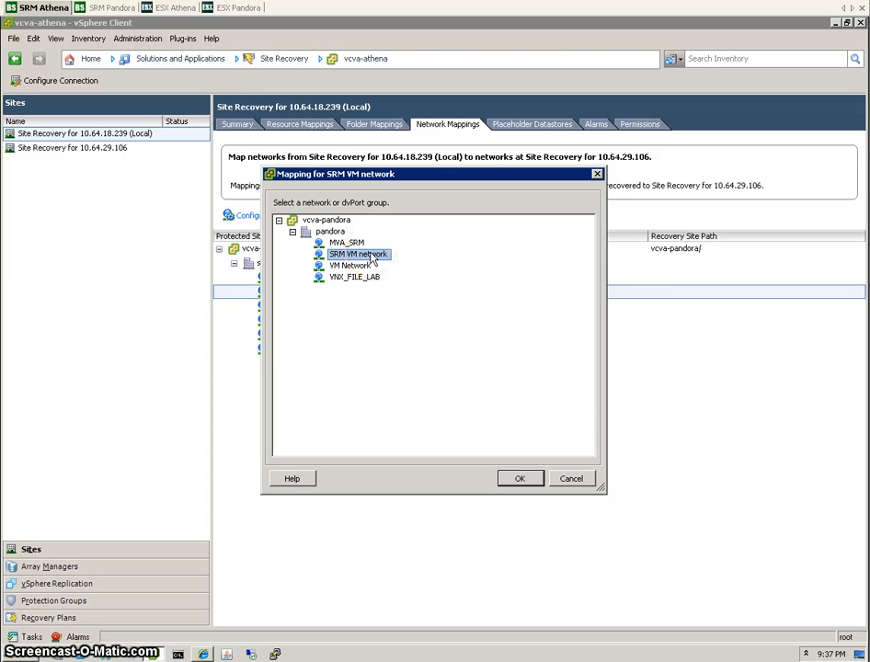
click(521, 481)
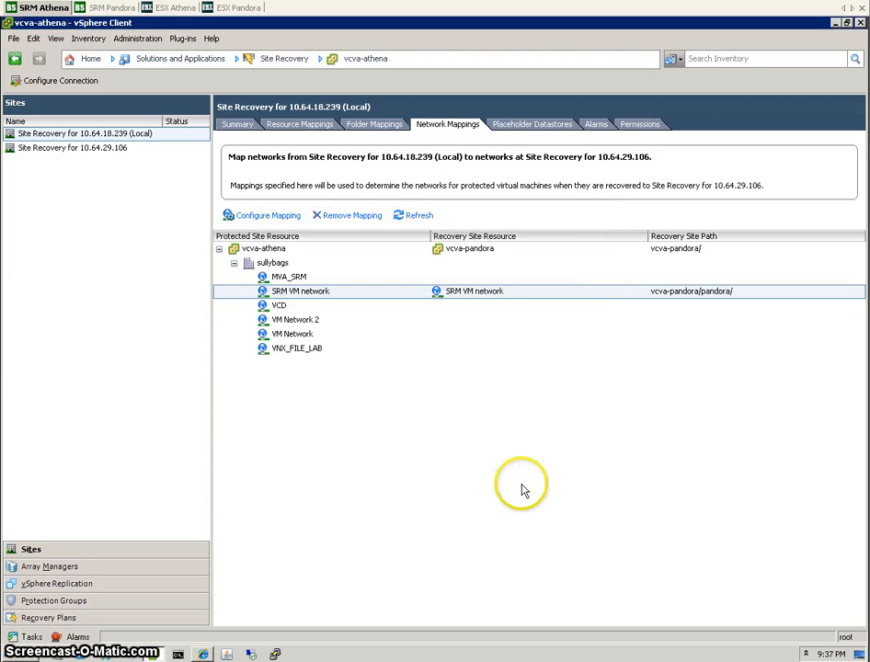
Set SRM_Placeholder_LUN as the placeholder datastore for host 10.64.29.193.
click(526, 125)
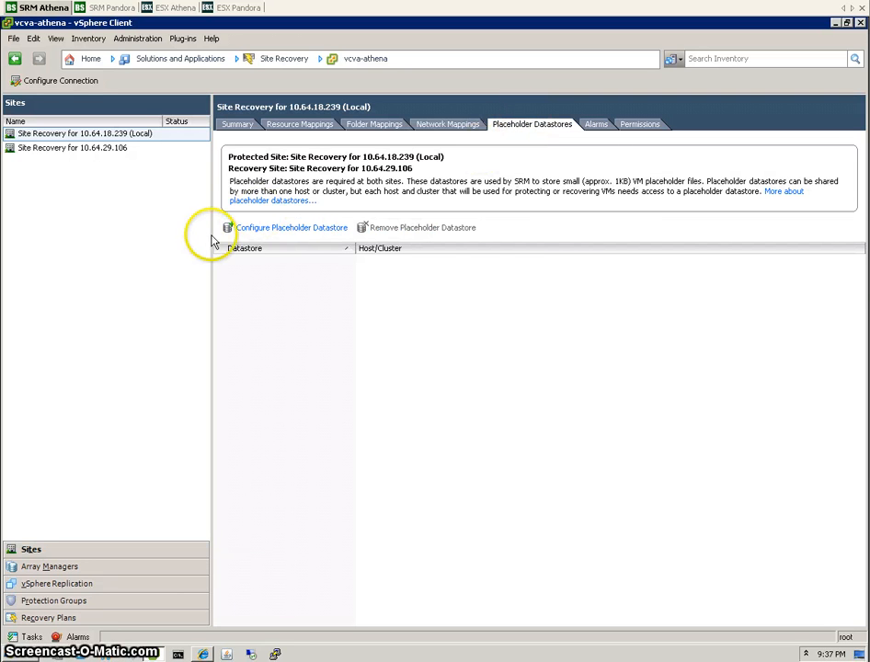
click(287, 230)
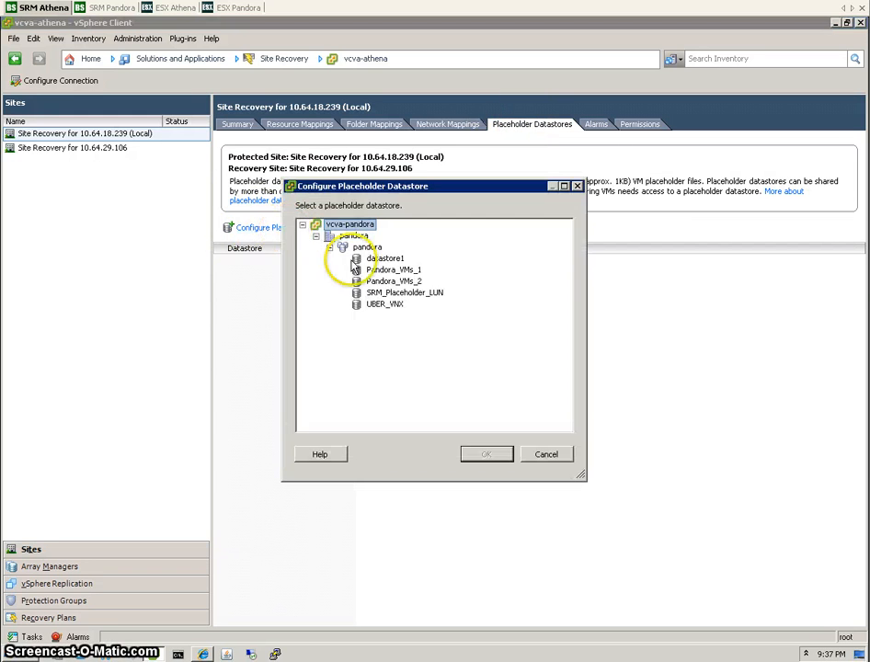
click(414, 294)
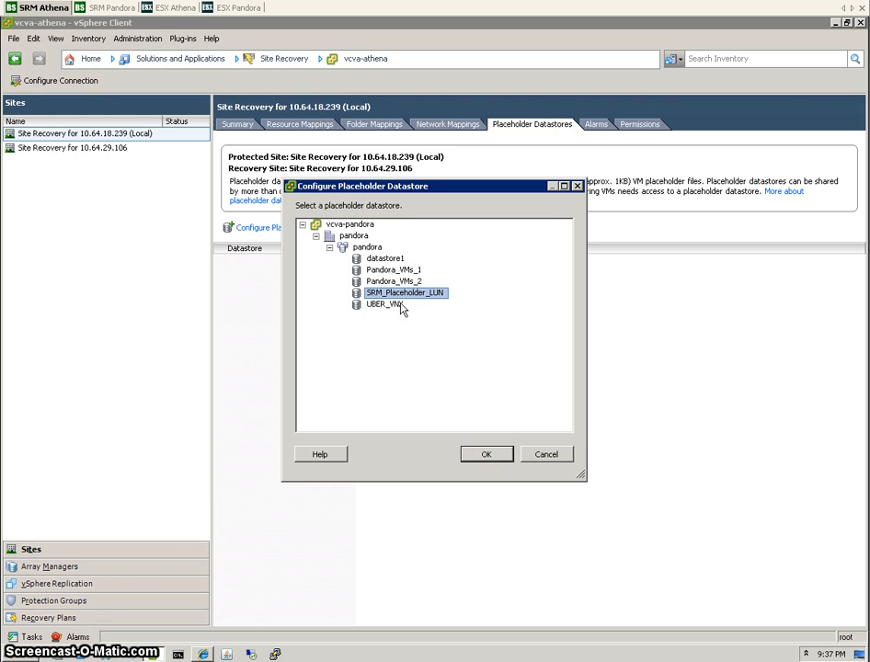
click(494, 460)
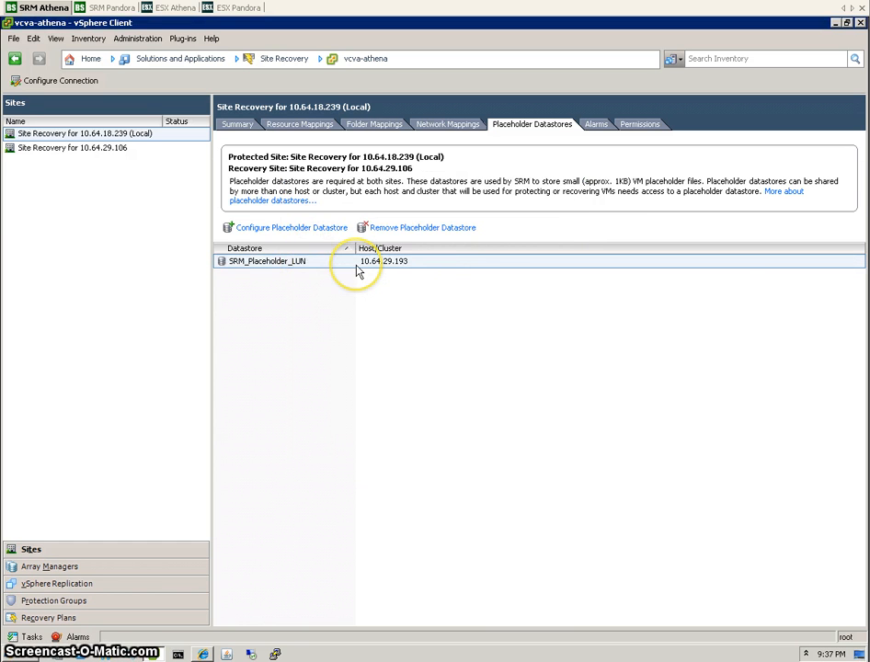
Review the site summary and mapping tabs, then open Array Managers with a wider Name column.
click(237, 127)
click(295, 126)
click(377, 125)
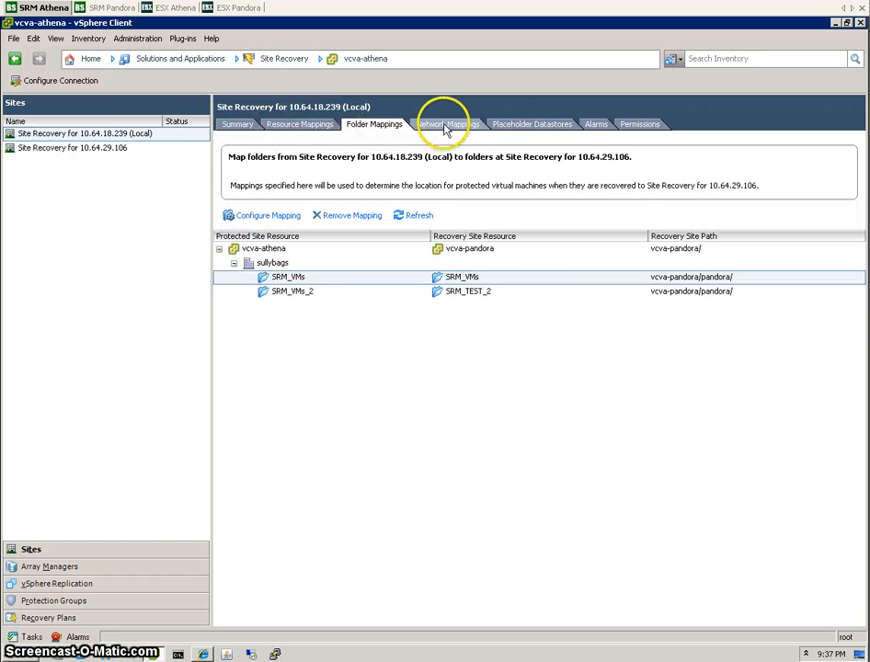
click(449, 126)
click(512, 126)
click(230, 127)
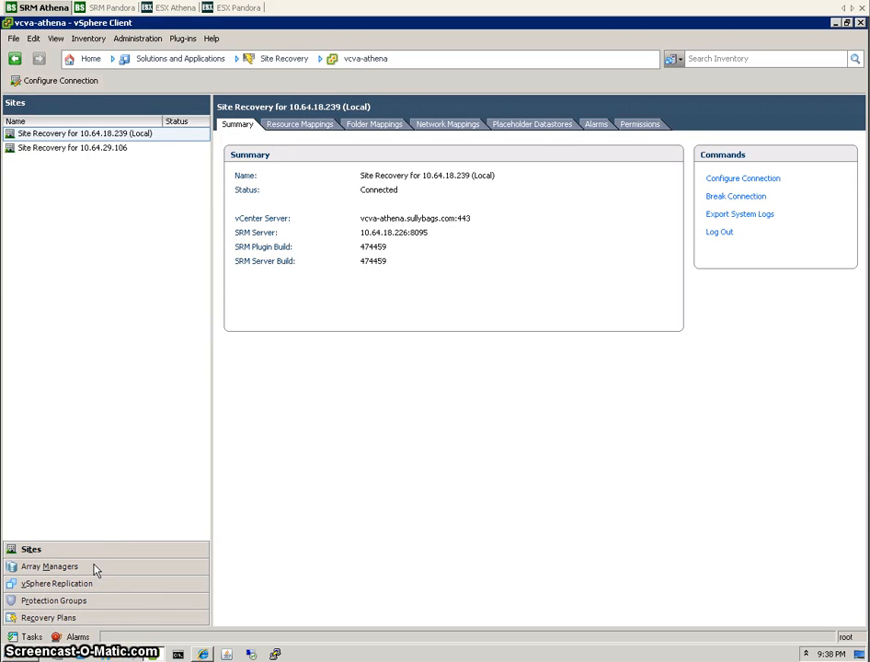
click(50, 567)
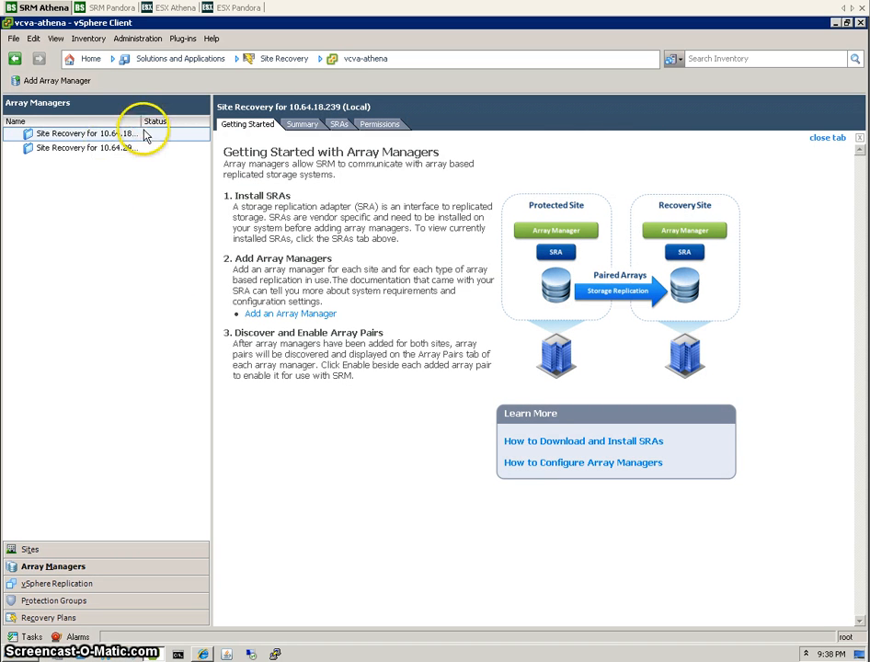
drag(141, 120, 186, 121)
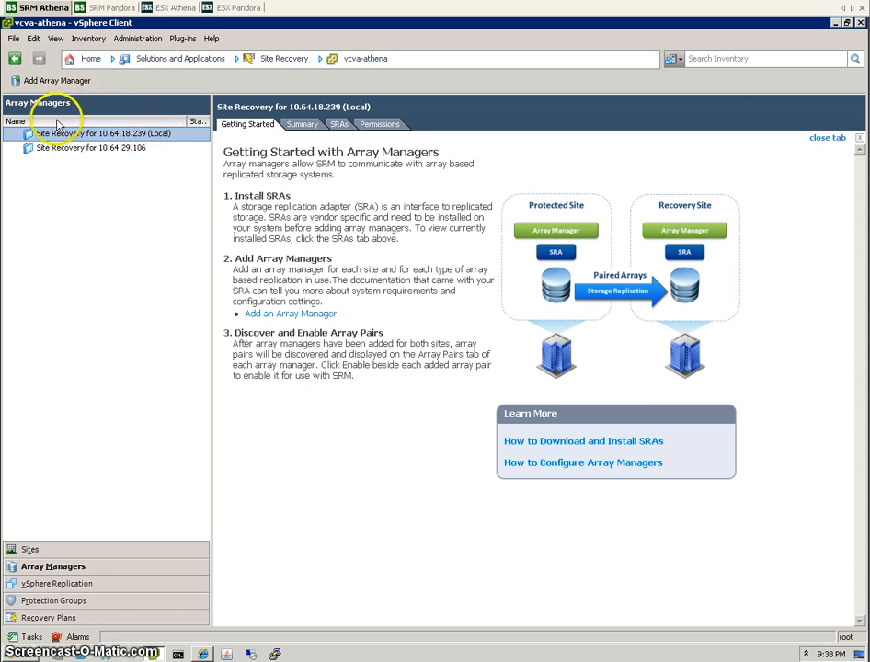
Begin adding an array manager named athena_prod with EMC VNX SRA as the SRA type.
click(53, 82)
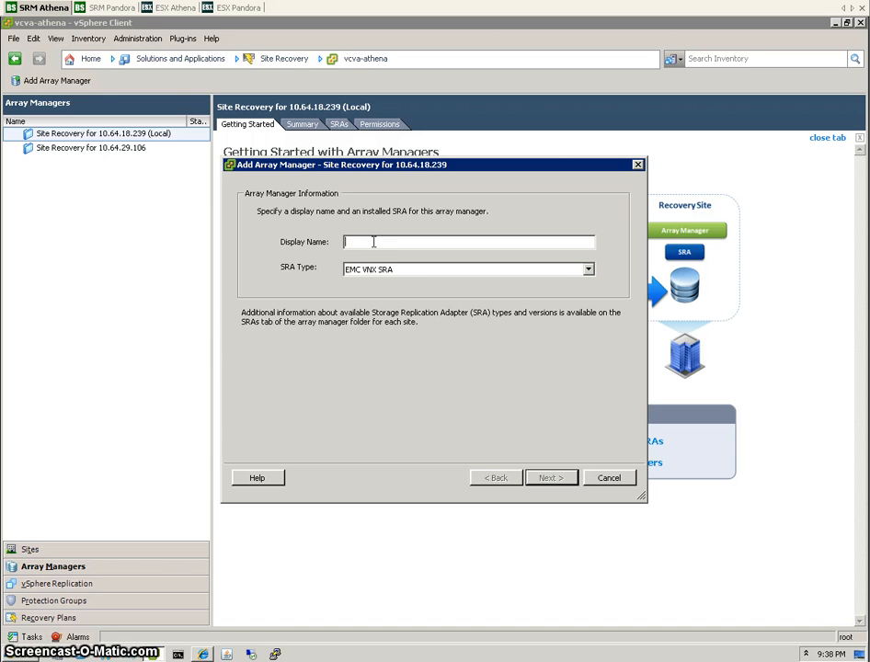
text(athena_prod)
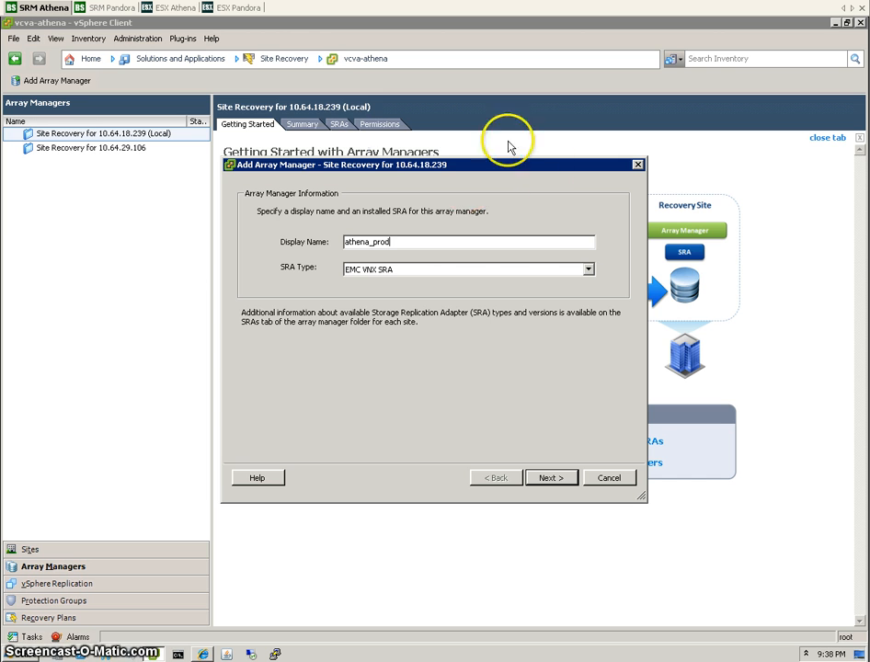
click(590, 270)
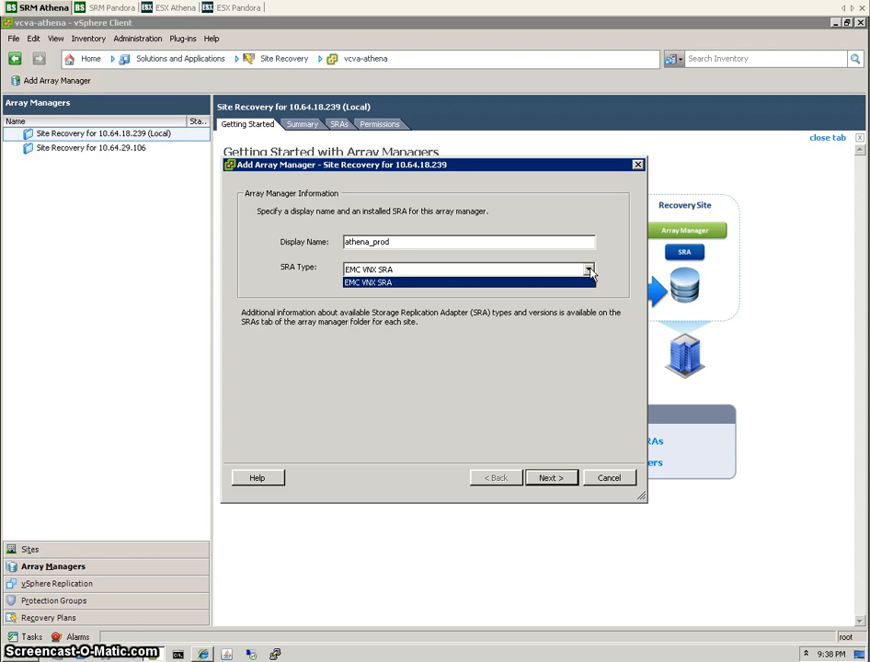
click(590, 272)
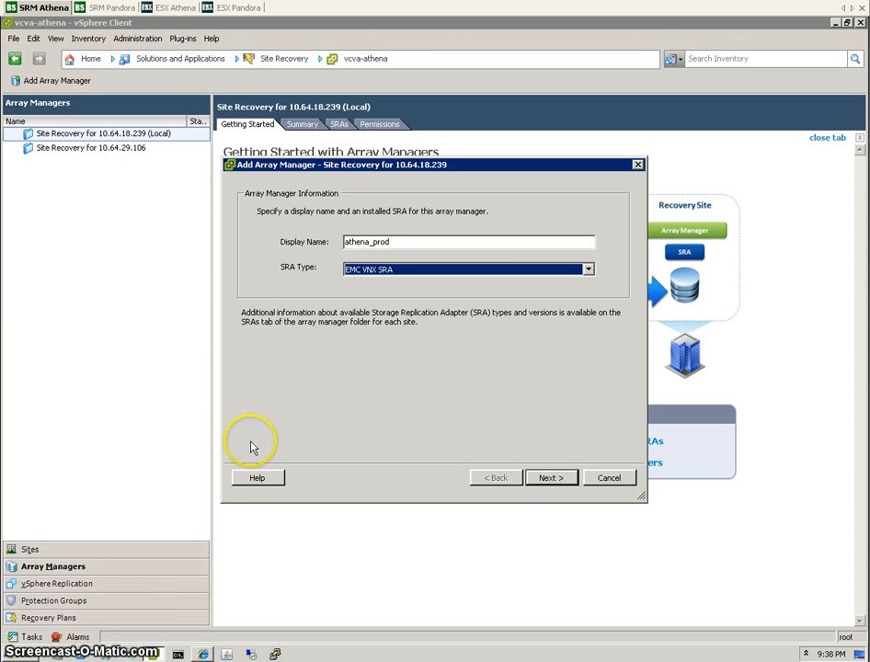
In Programs and Features, confirm EMC VNX SRA for VMware vCenter SRM 5 version 5.0.1 is installed.
click(22, 656)
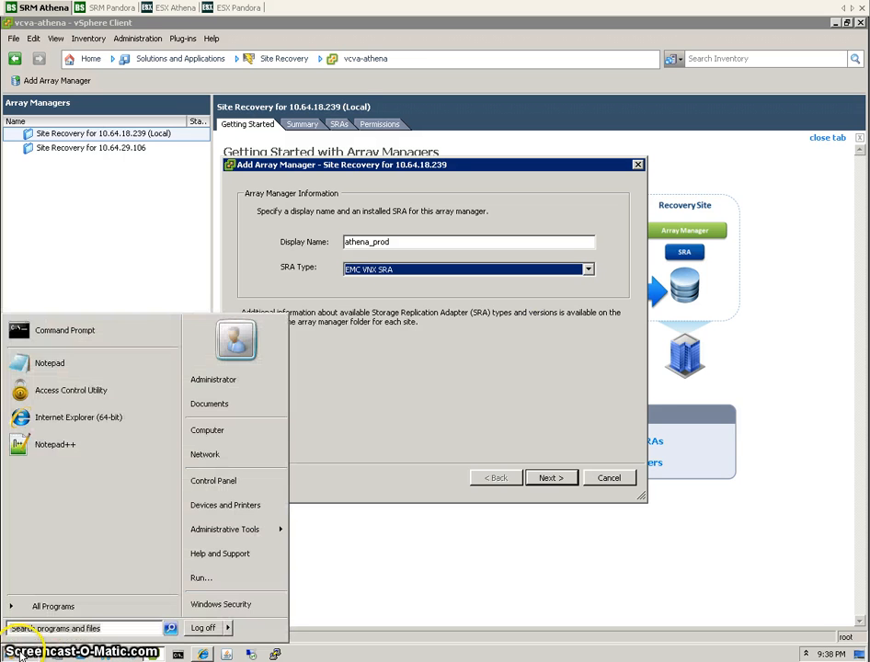
click(223, 486)
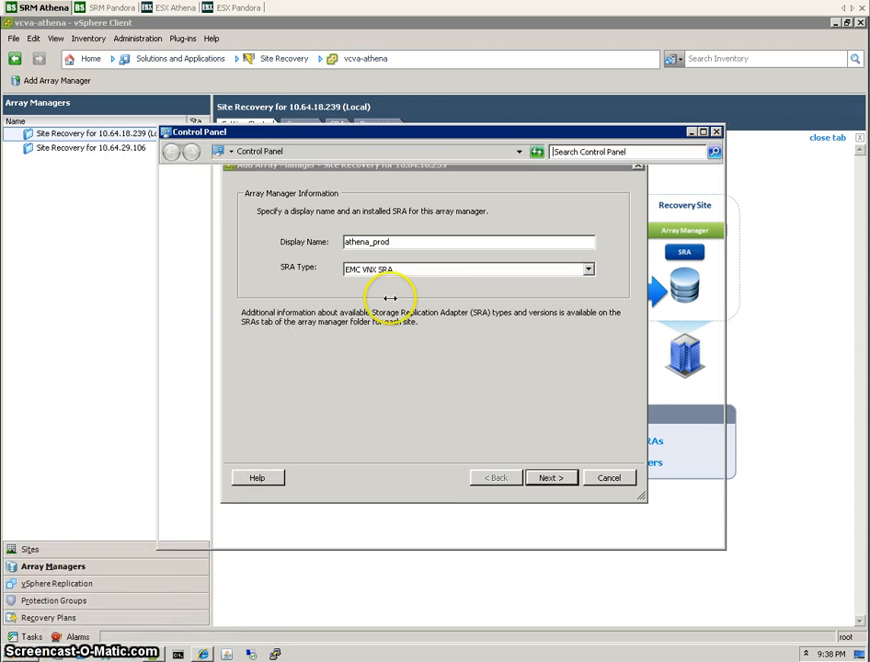
click(274, 347)
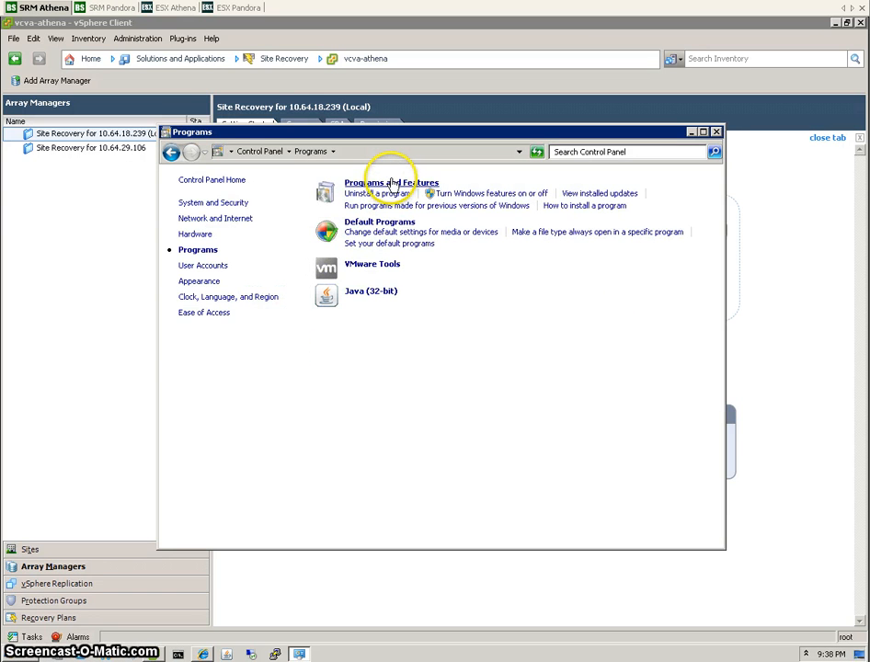
click(391, 183)
click(579, 249)
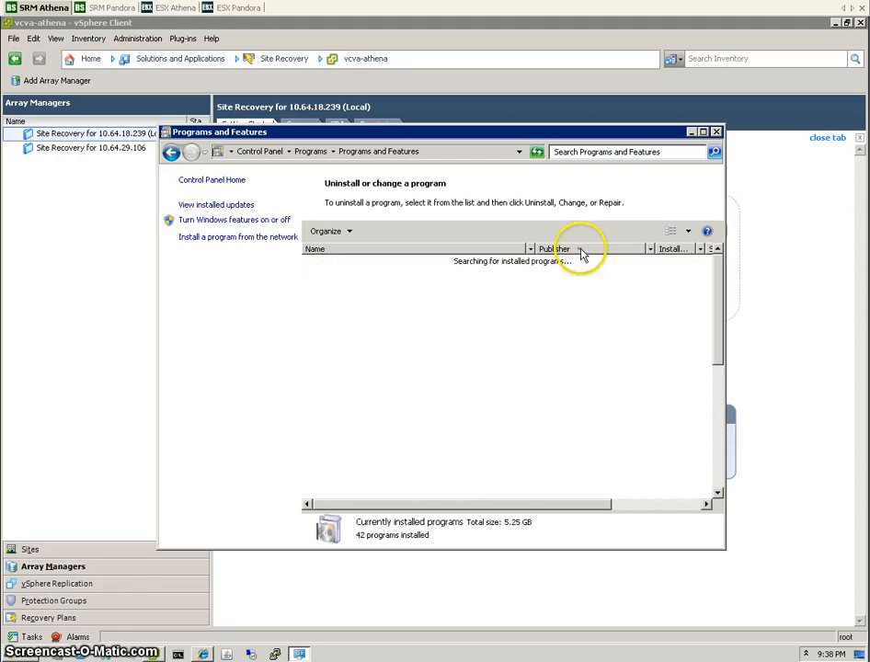
click(579, 249)
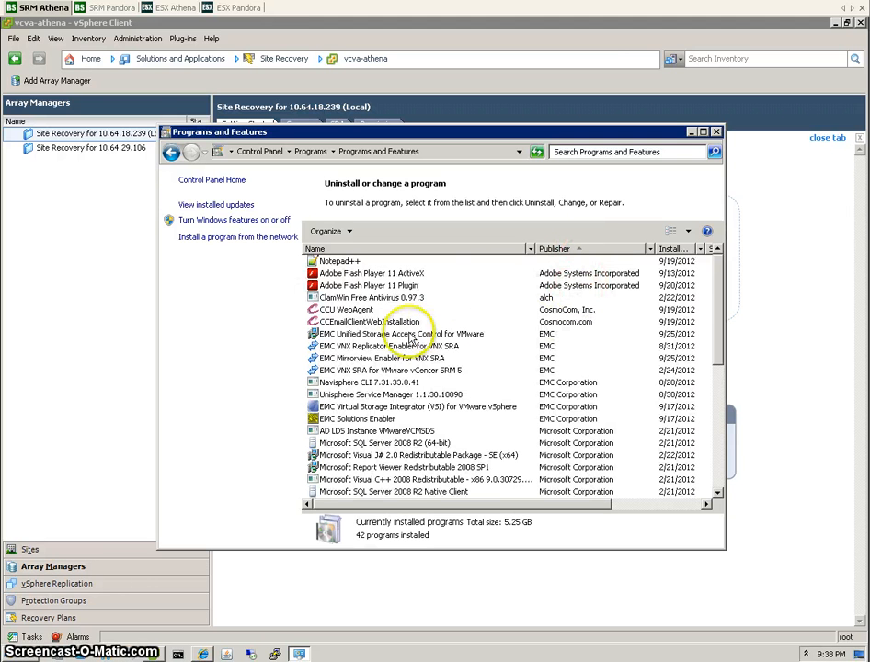
click(380, 370)
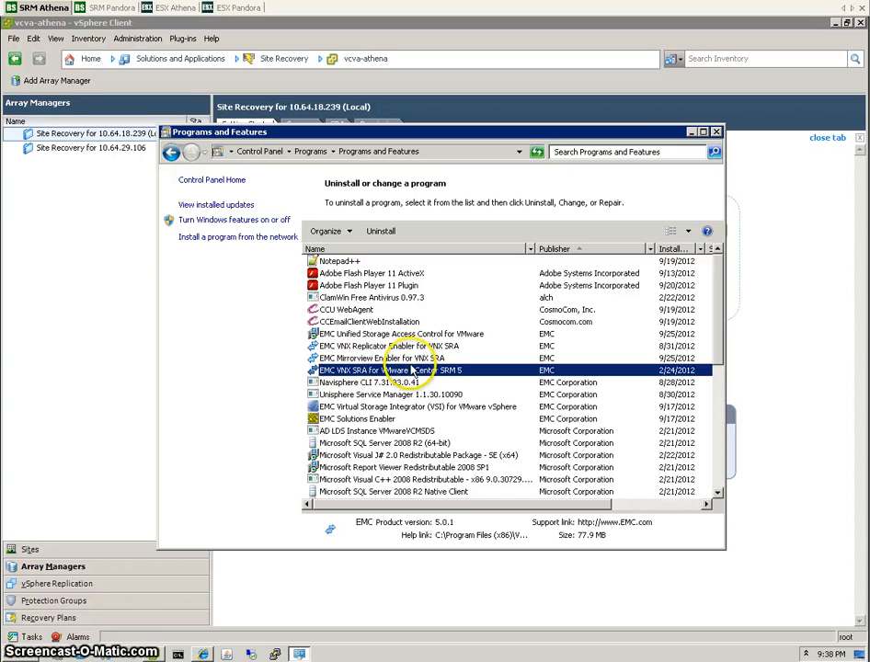
click(716, 132)
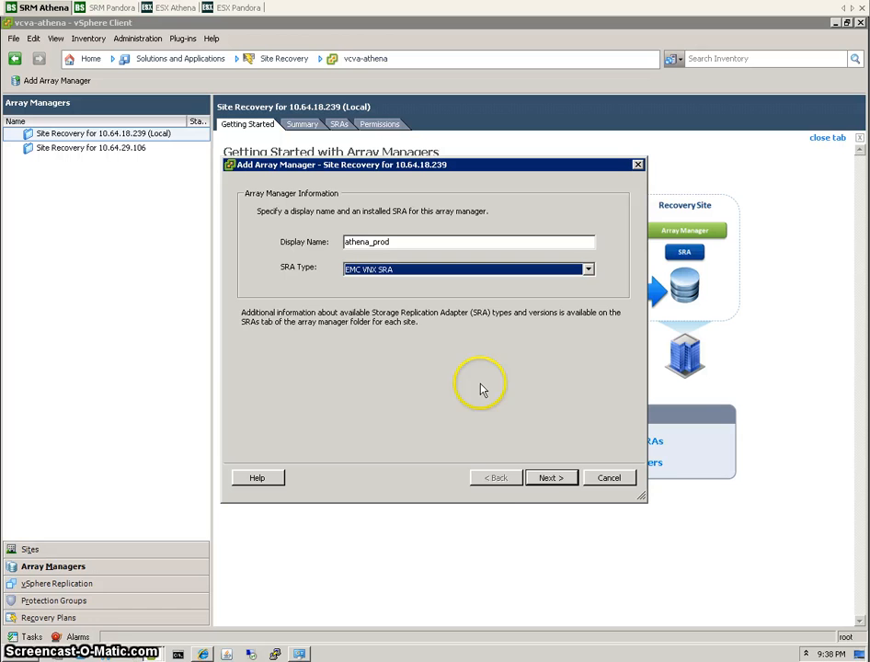
Connect athena_prod to SP addresses 10.64.29.83 and 10.64.29.84 with the array credentials.
click(554, 484)
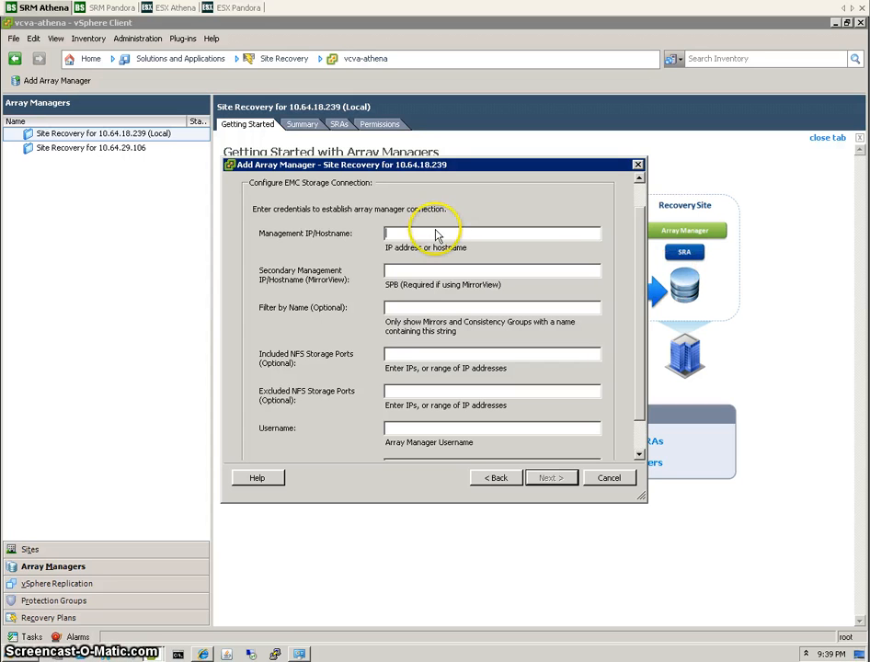
text(10.64.29.83)
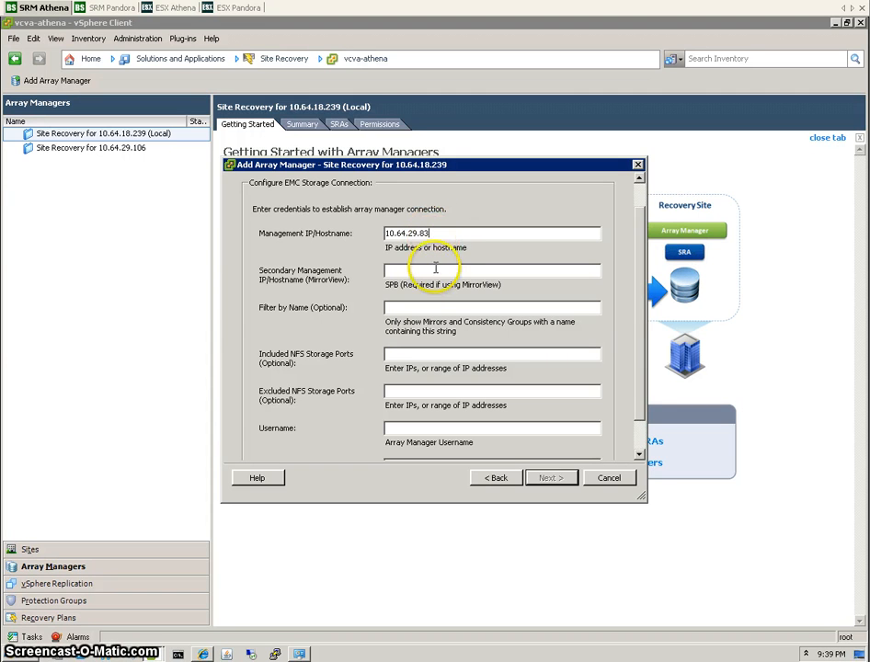
click(435, 270)
text(10.64.29.83)
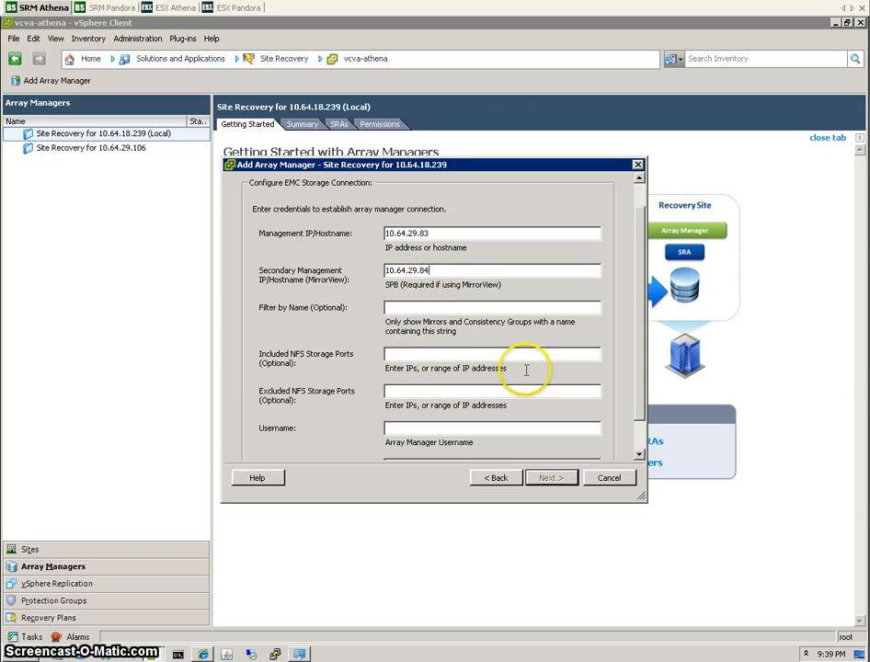
click(642, 454)
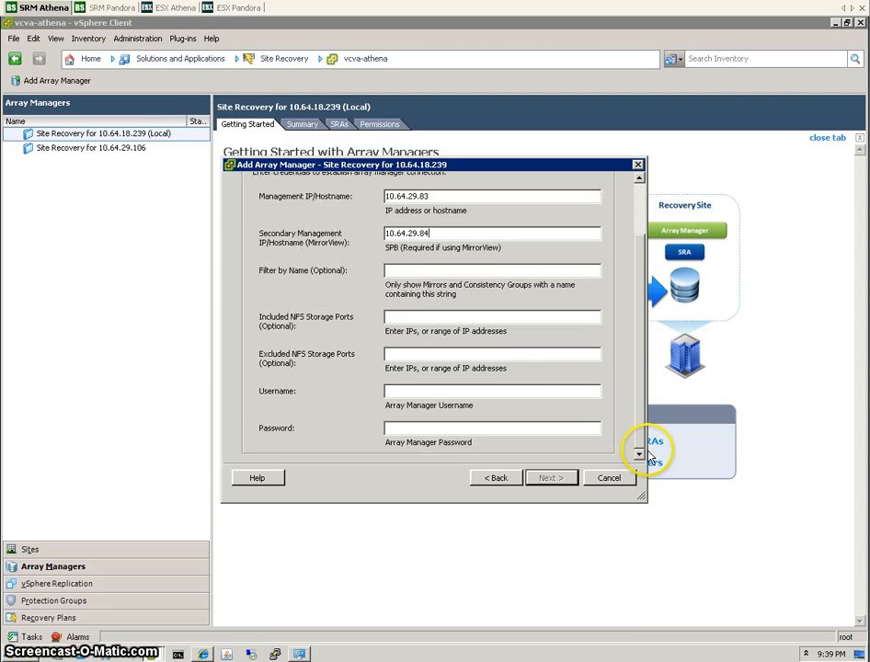
click(549, 393)
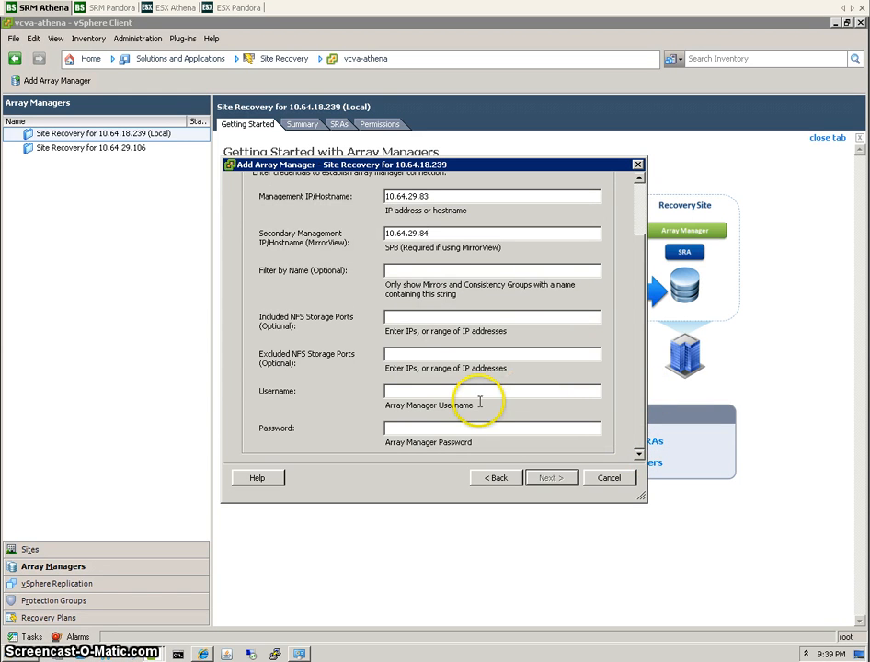
click(428, 392)
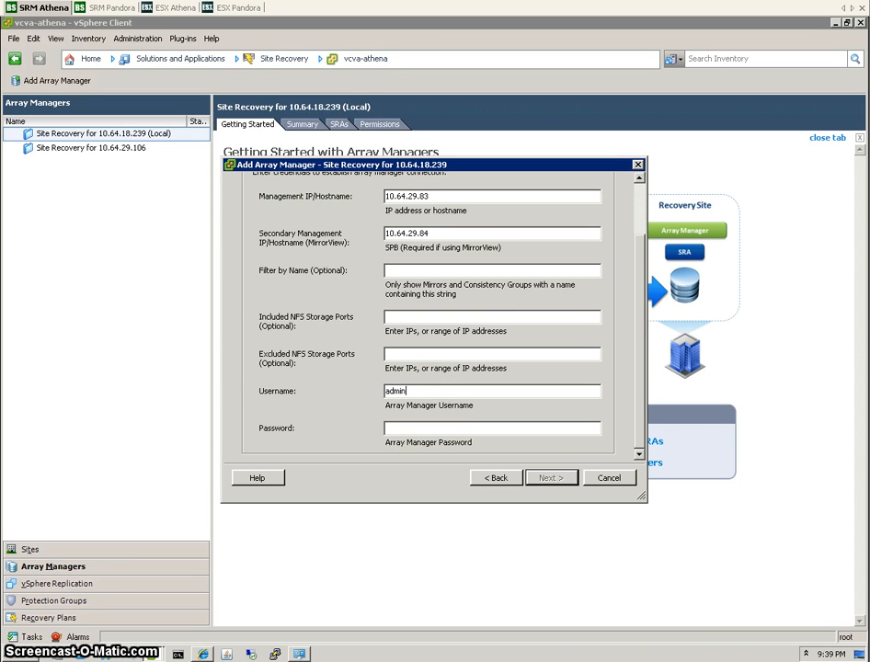
text(*******)
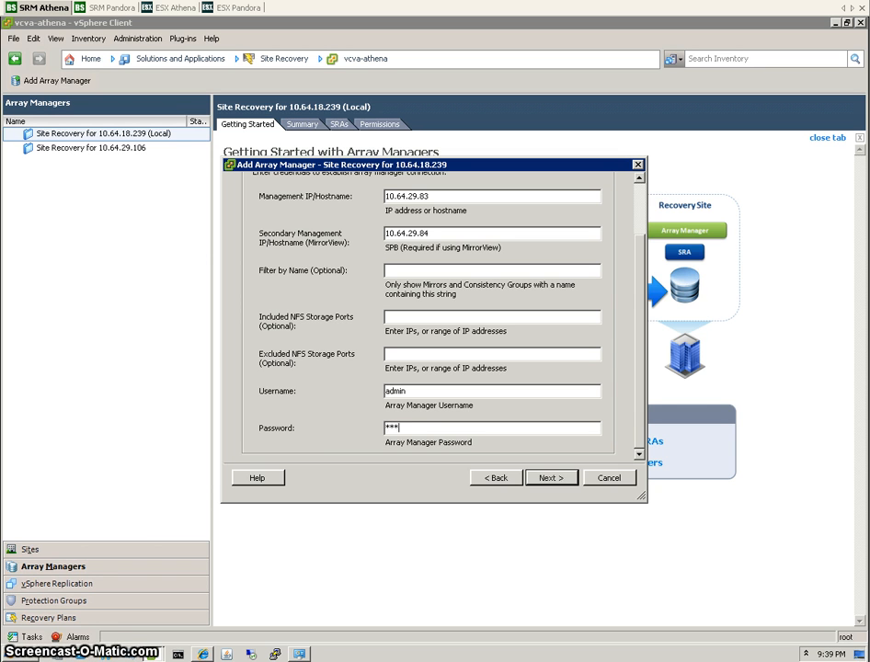
text(*)
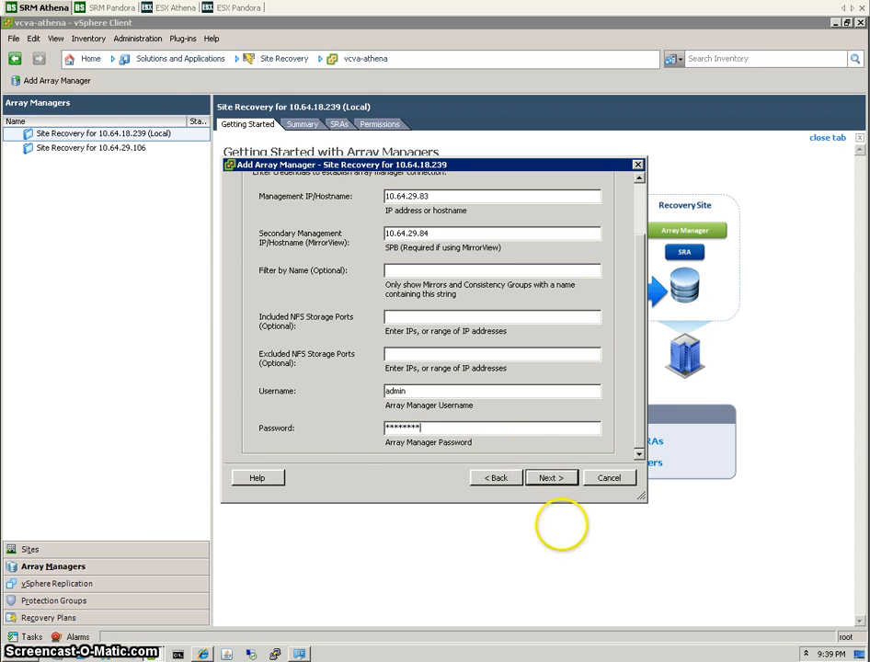
text(*)
click(548, 480)
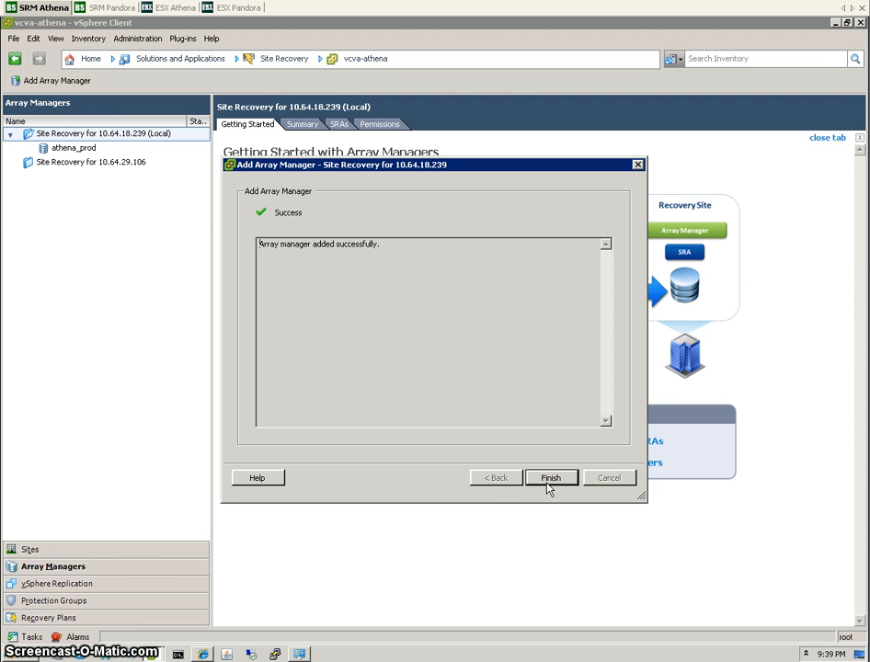
click(298, 654)
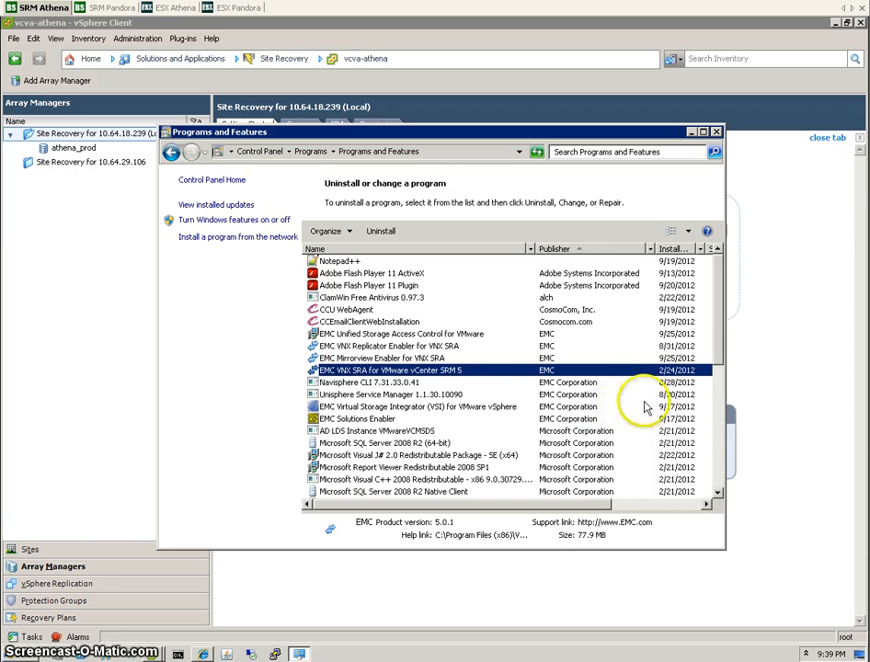
Sort by publisher and confirm Unisphere Service Manager is version 1.1.30.10090 from EMC Corporation.
click(586, 252)
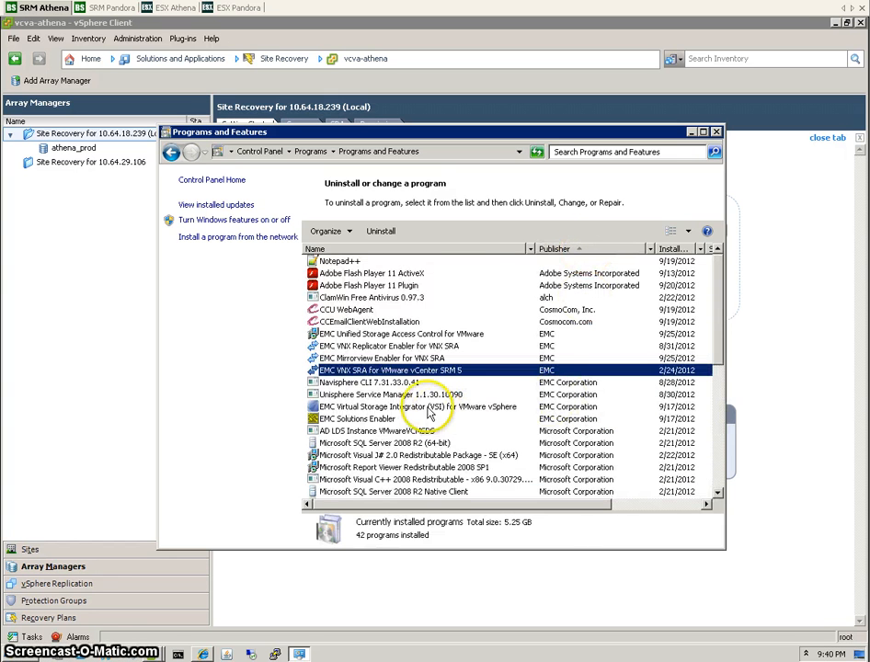
click(418, 396)
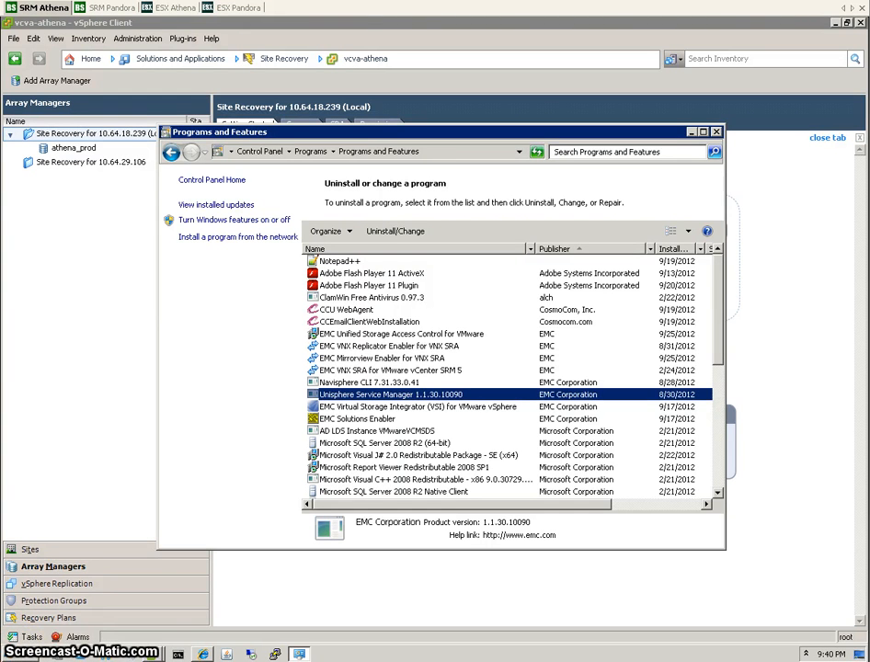
Open the Environment Variables dialog from the computer's Advanced system settings.
click(22, 653)
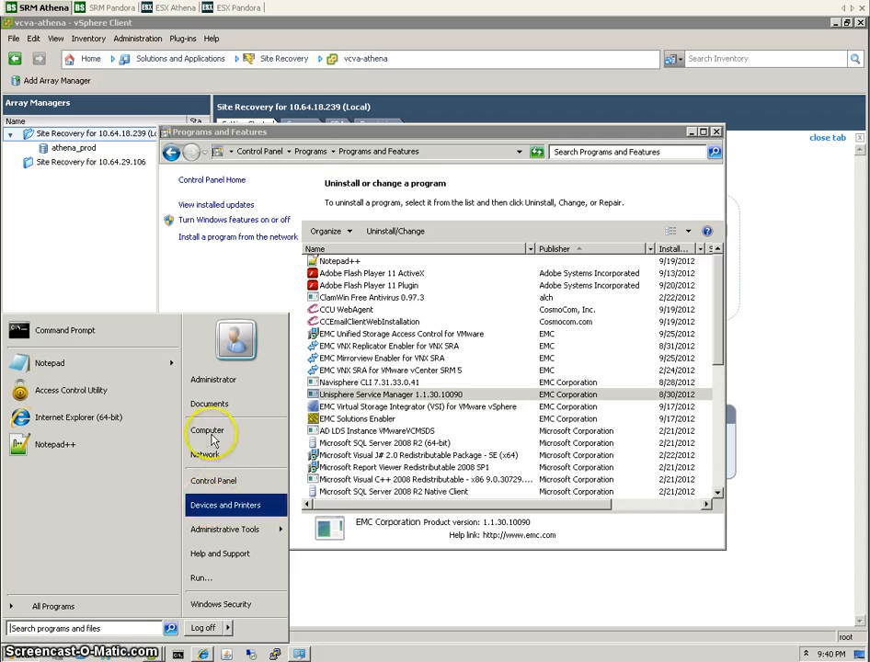
right_click(212, 432)
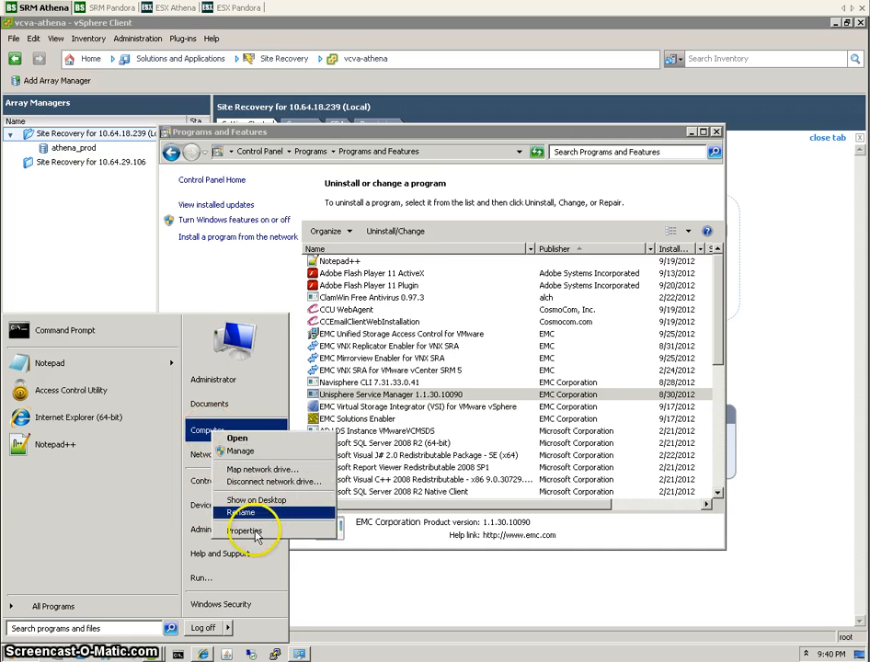
click(248, 532)
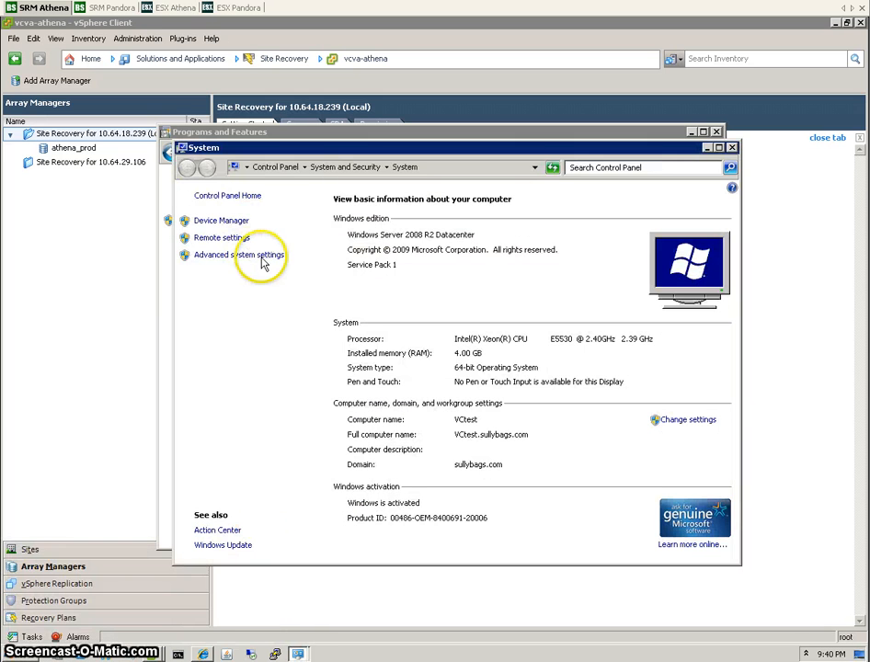
click(248, 255)
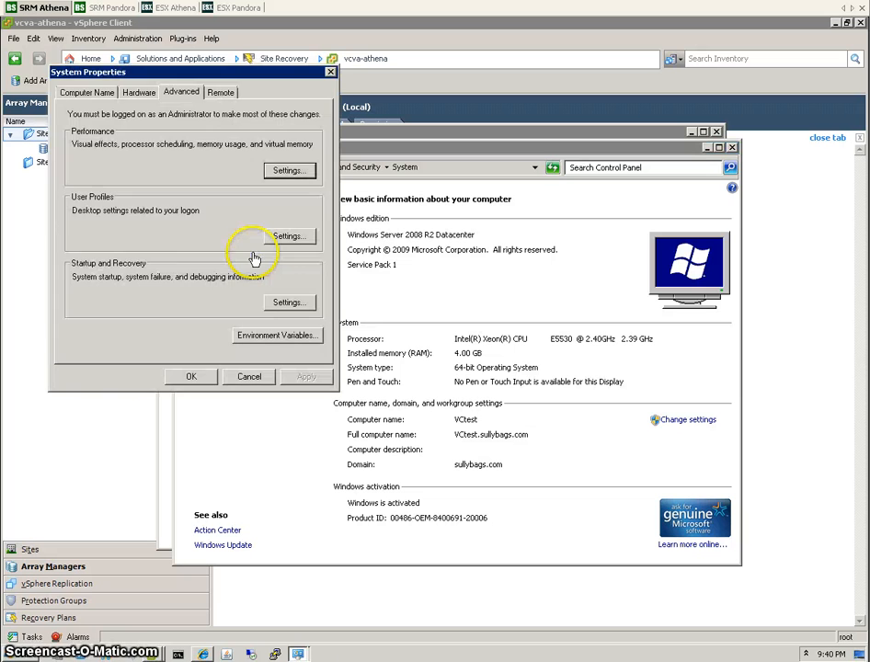
click(269, 337)
click(306, 329)
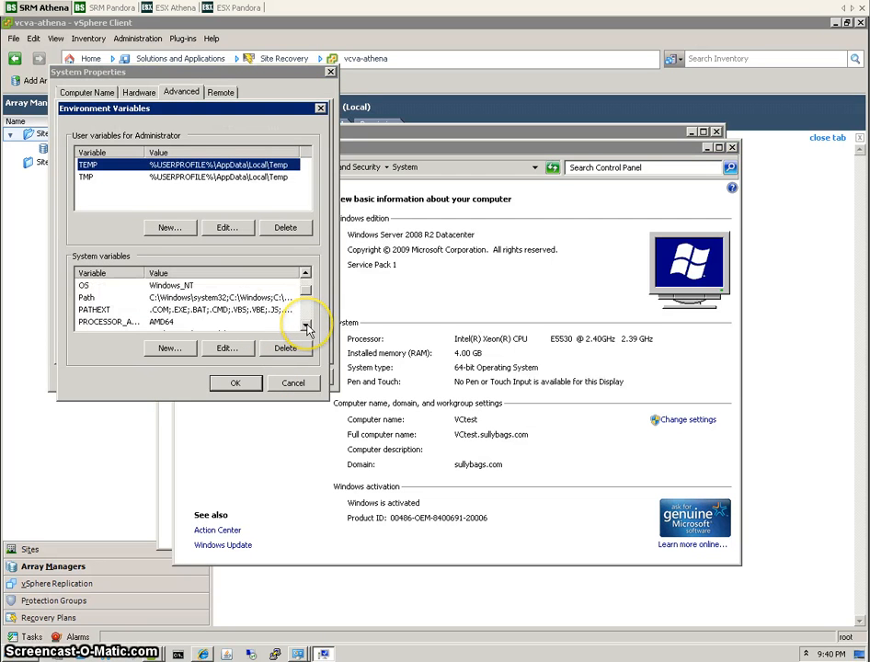
click(306, 329)
click(306, 328)
click(306, 326)
click(306, 325)
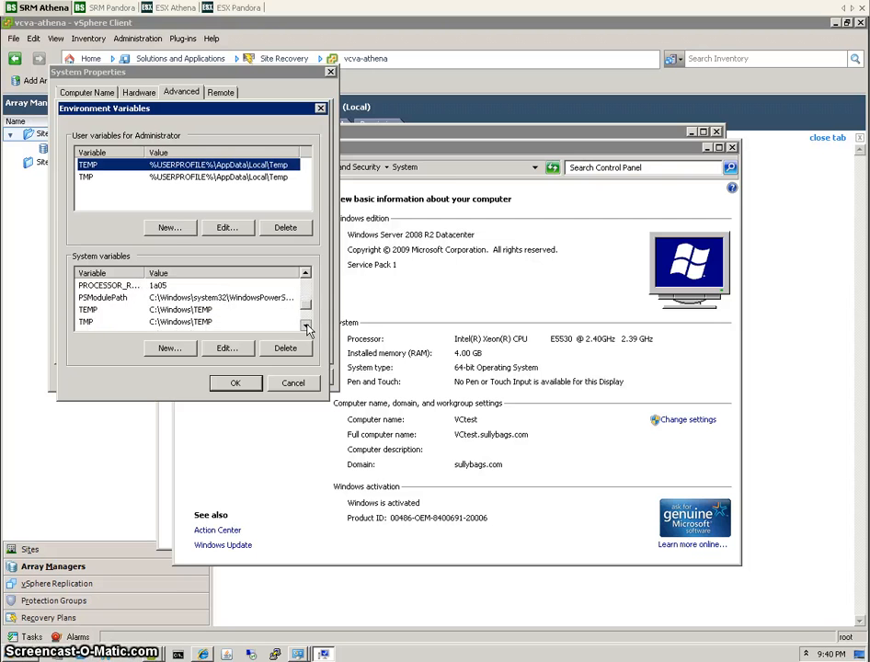
click(307, 325)
click(307, 325)
click(306, 275)
click(306, 275)
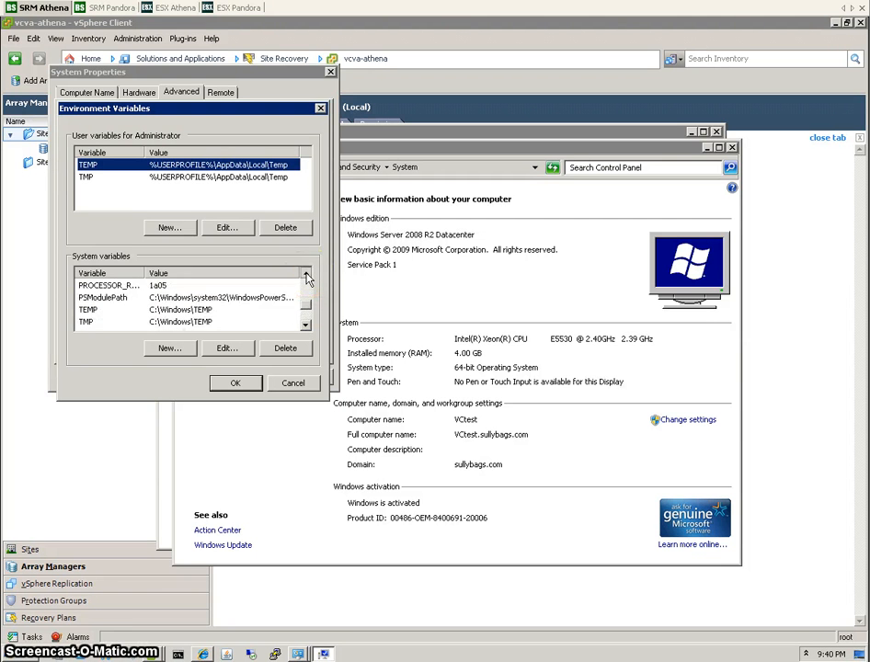
click(306, 275)
click(306, 275)
click(306, 275)
click(307, 275)
click(307, 275)
click(306, 275)
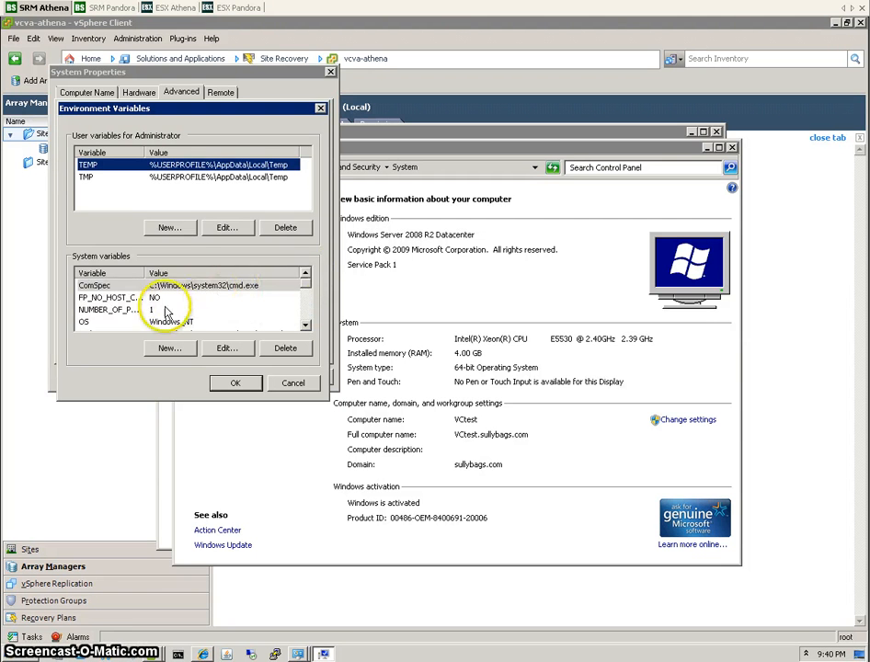
click(306, 326)
click(306, 327)
click(307, 326)
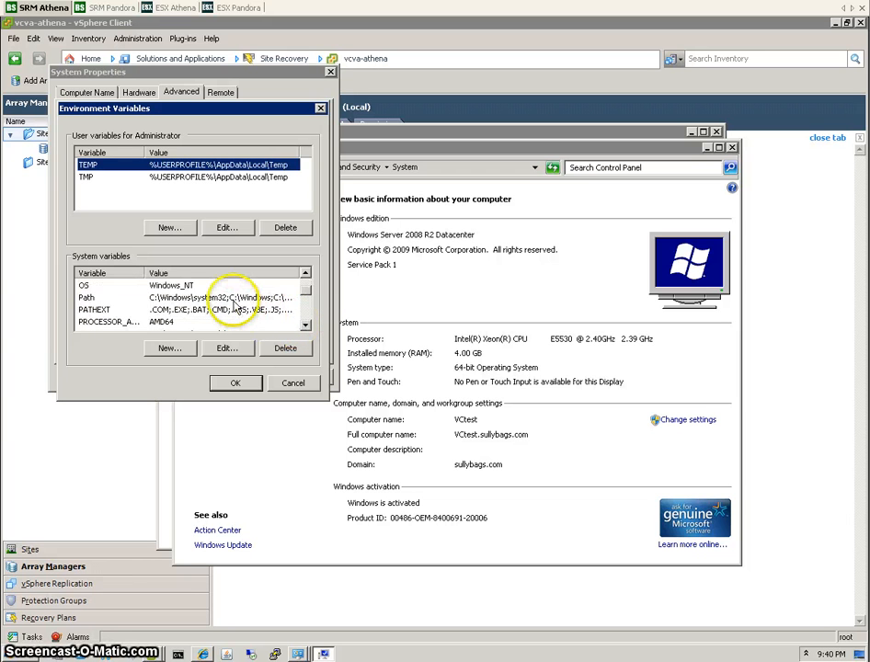
Inspect the system Path value for the Navisphere CLI entry and cancel without changes.
click(234, 298)
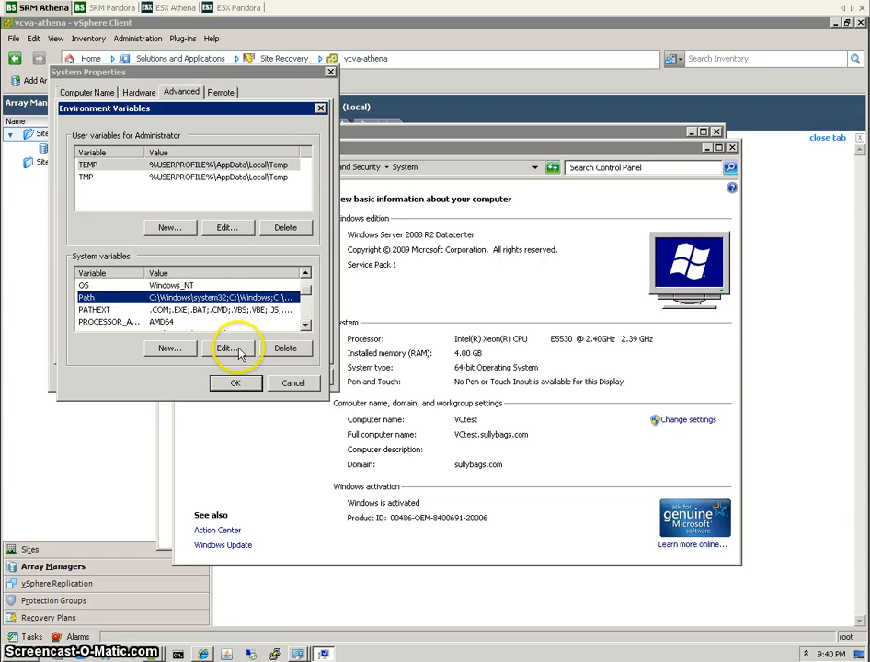
click(227, 348)
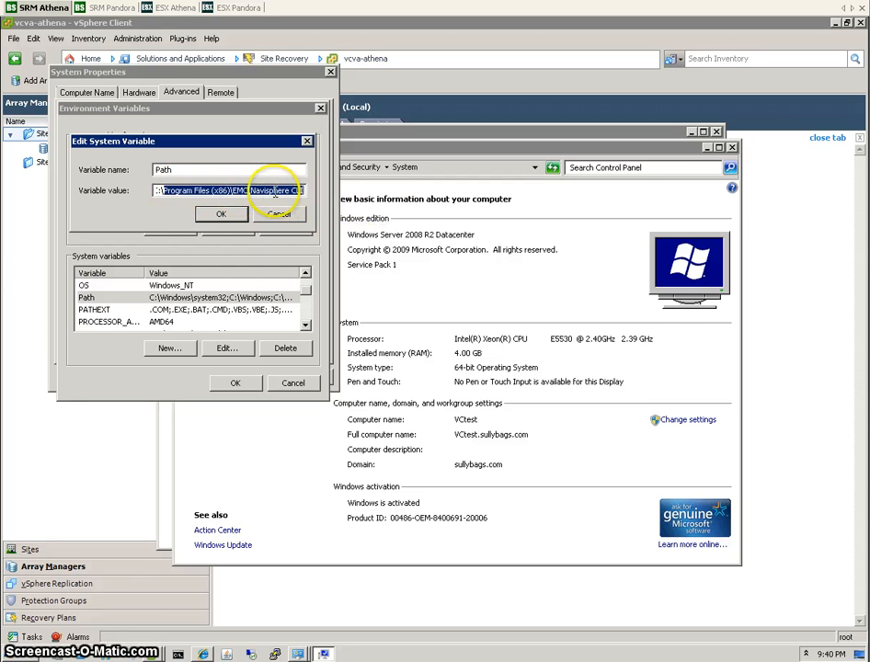
drag(170, 191, 156, 192)
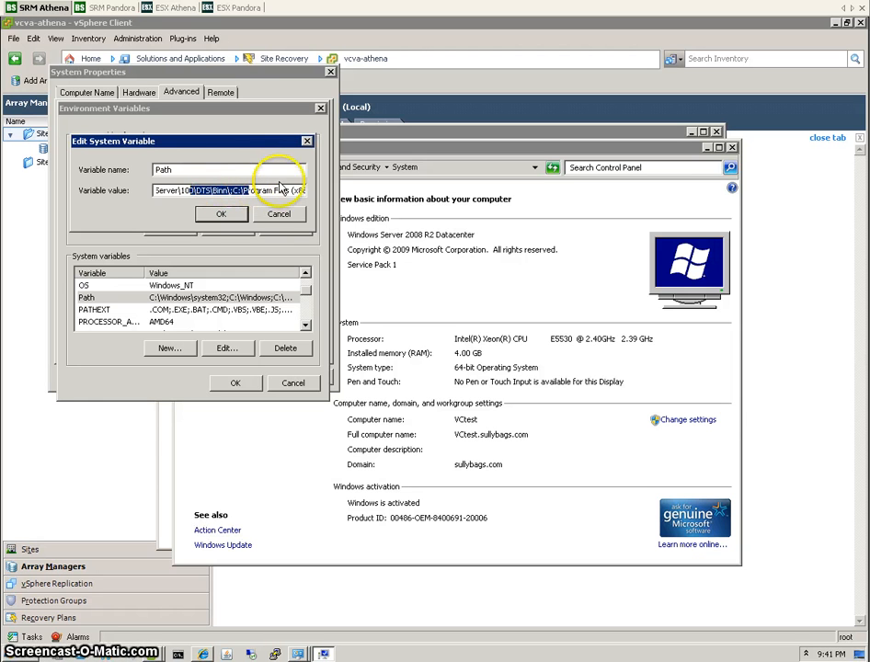
click(229, 193)
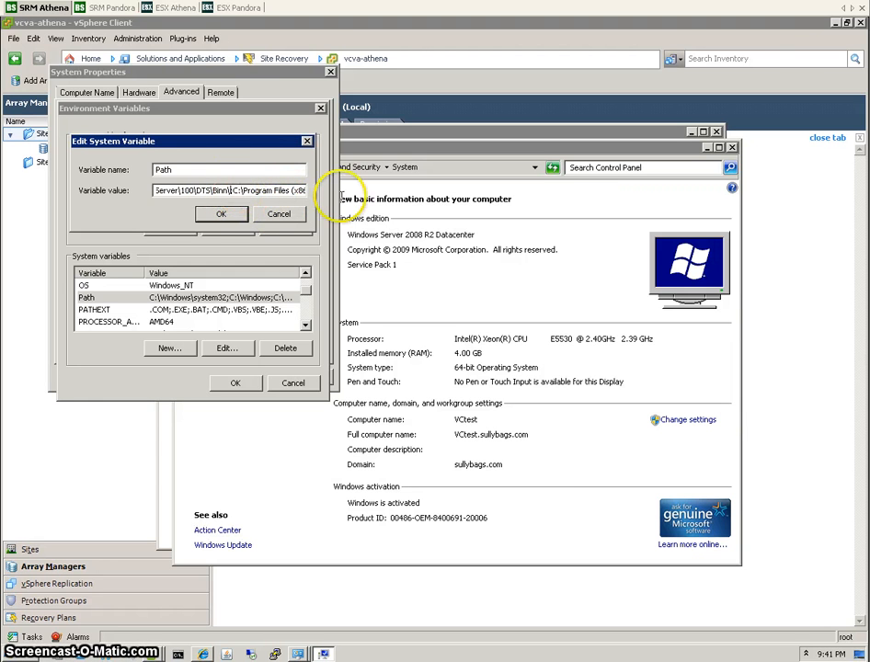
click(281, 215)
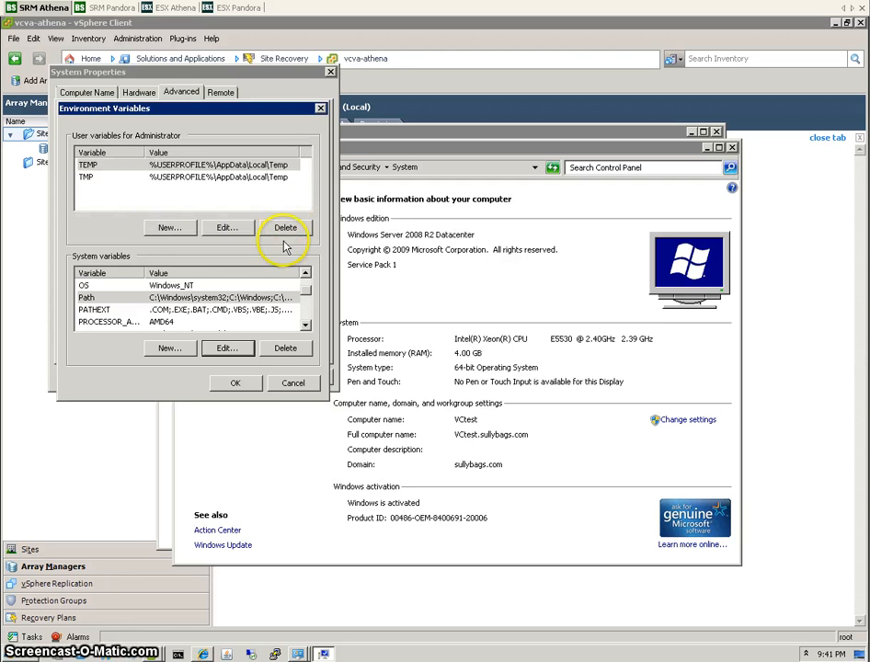
click(293, 382)
Close the system windows, finish adding athena_prod, and select remote site 10.64.29.106.
click(249, 376)
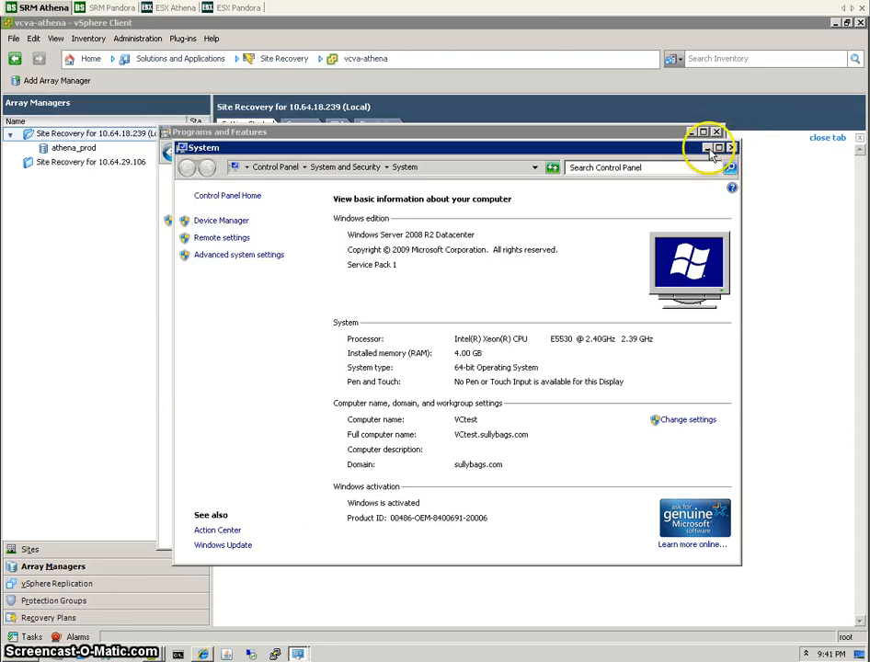
click(731, 147)
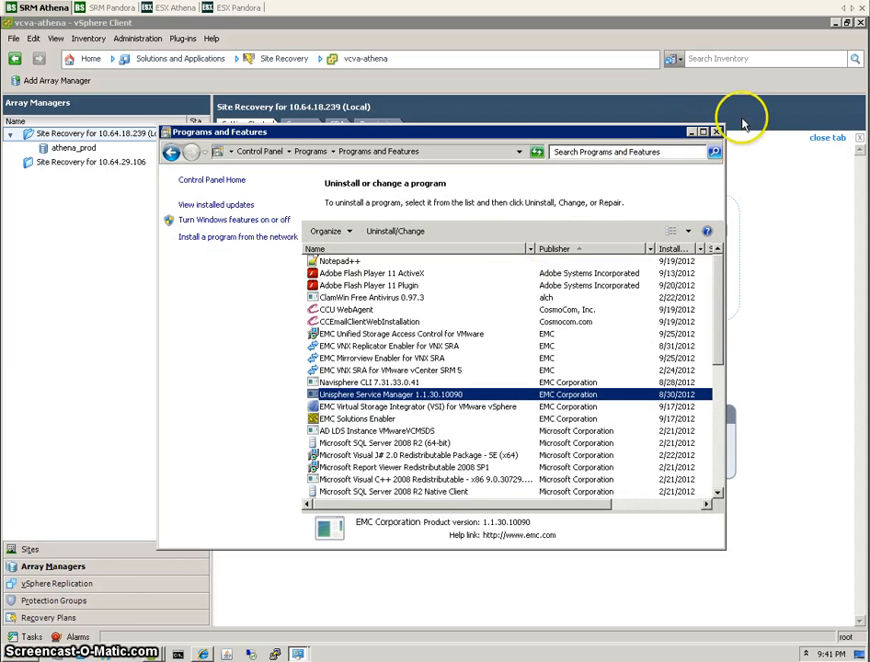
click(691, 134)
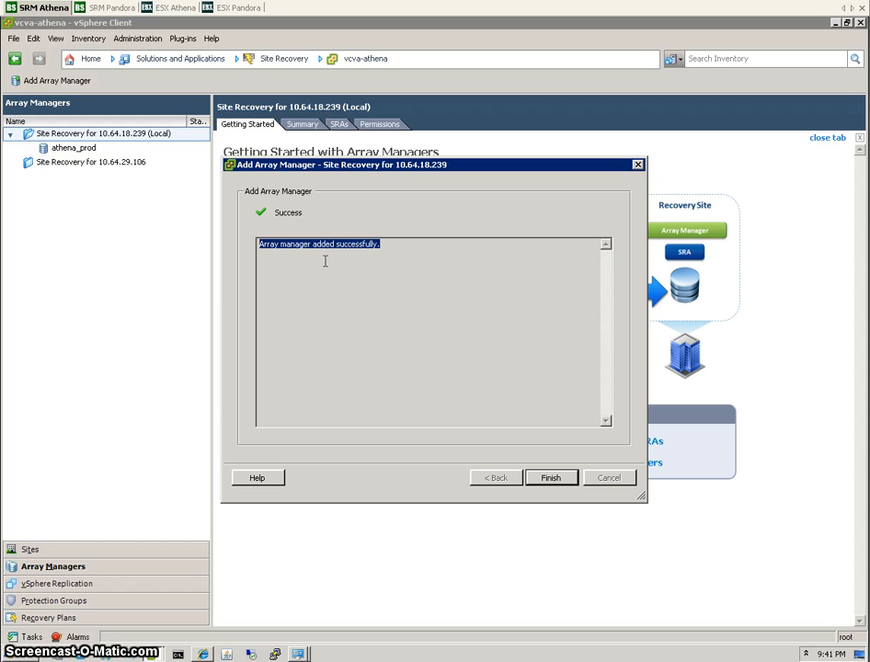
click(550, 478)
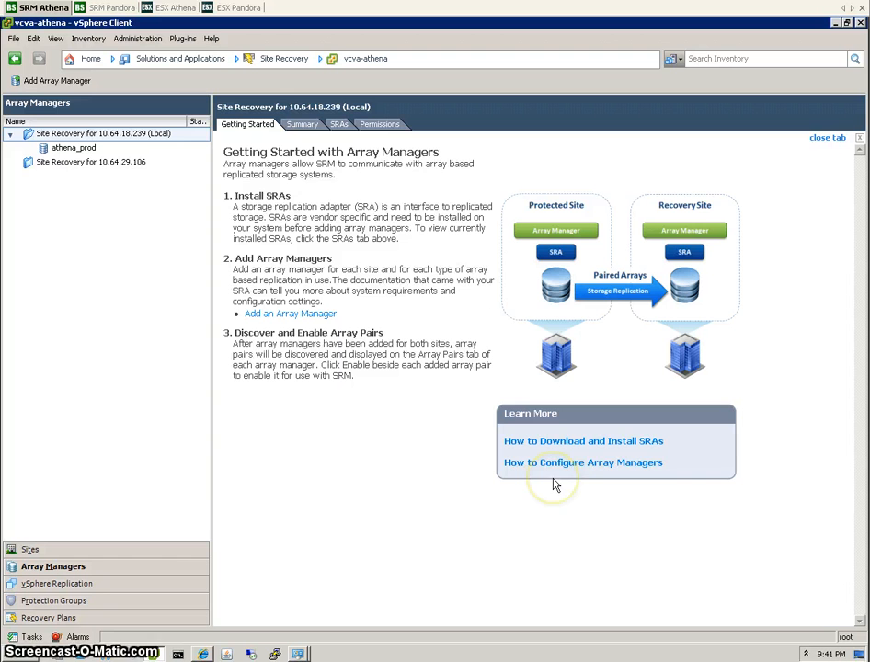
click(66, 166)
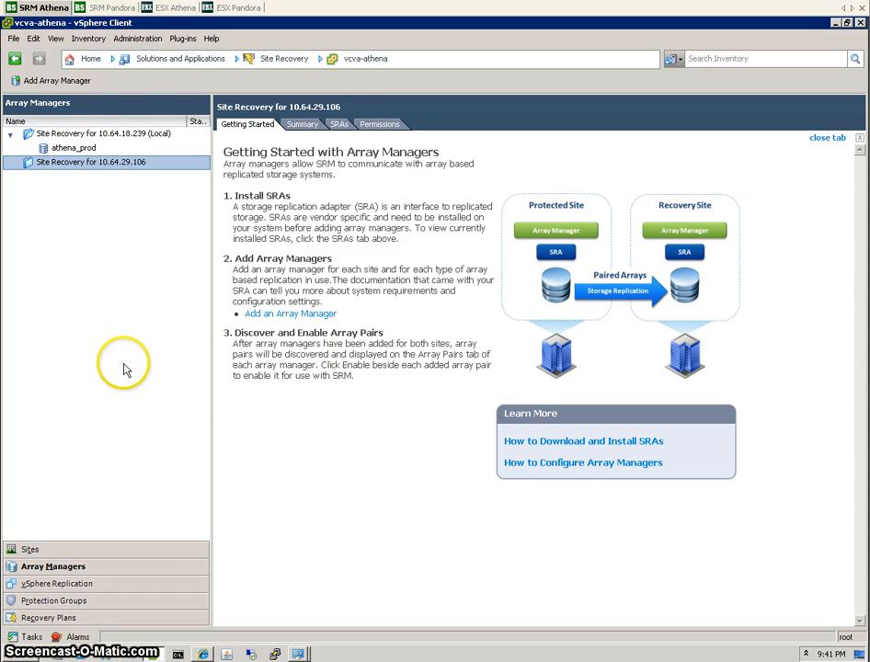
Add EMC VNX array manager pandora_dr with management IPs 10.64.29.85/86 and admin credentials.
click(56, 84)
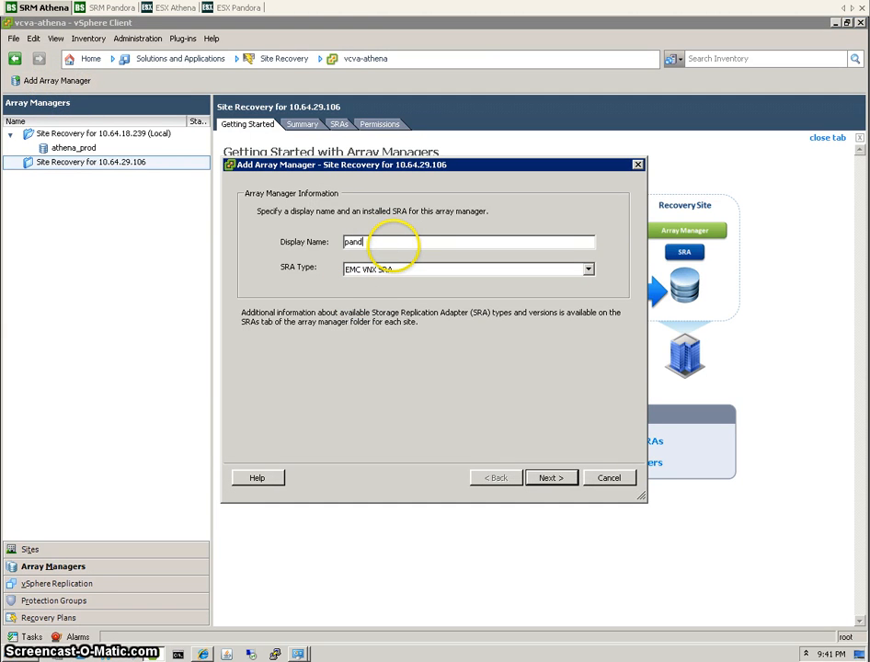
text(pandora_sd)
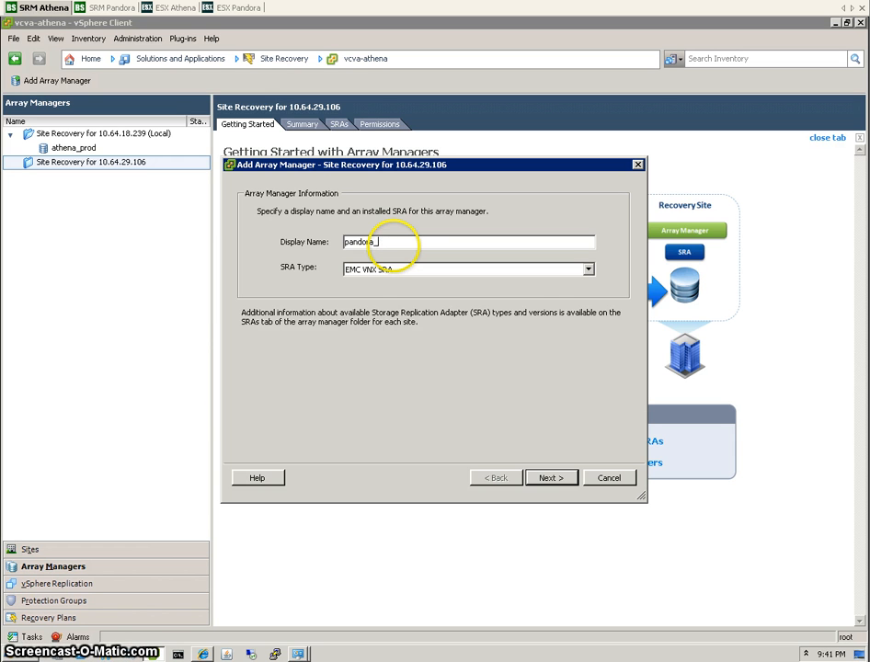
key(Return)
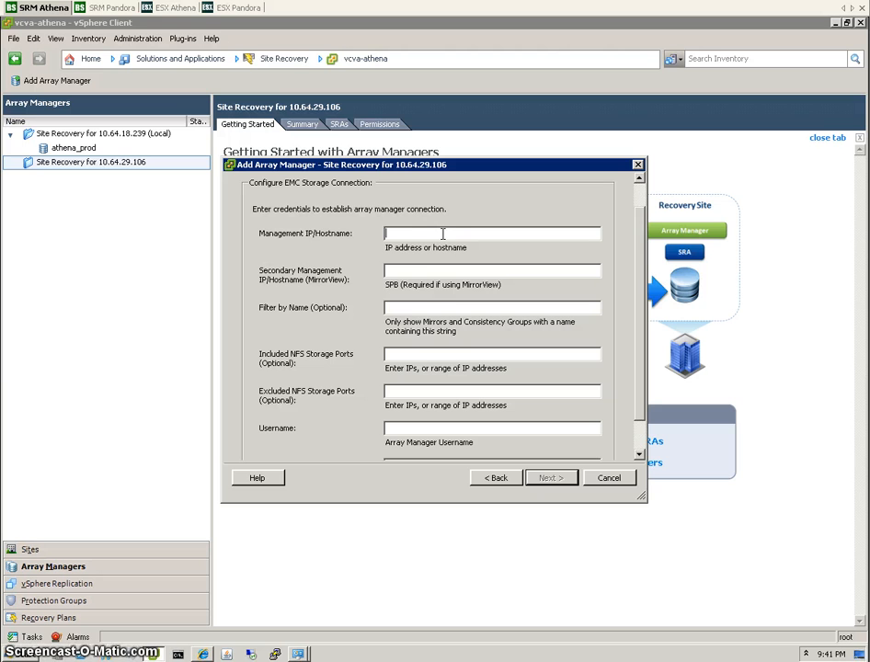
text(10.64.29.85)
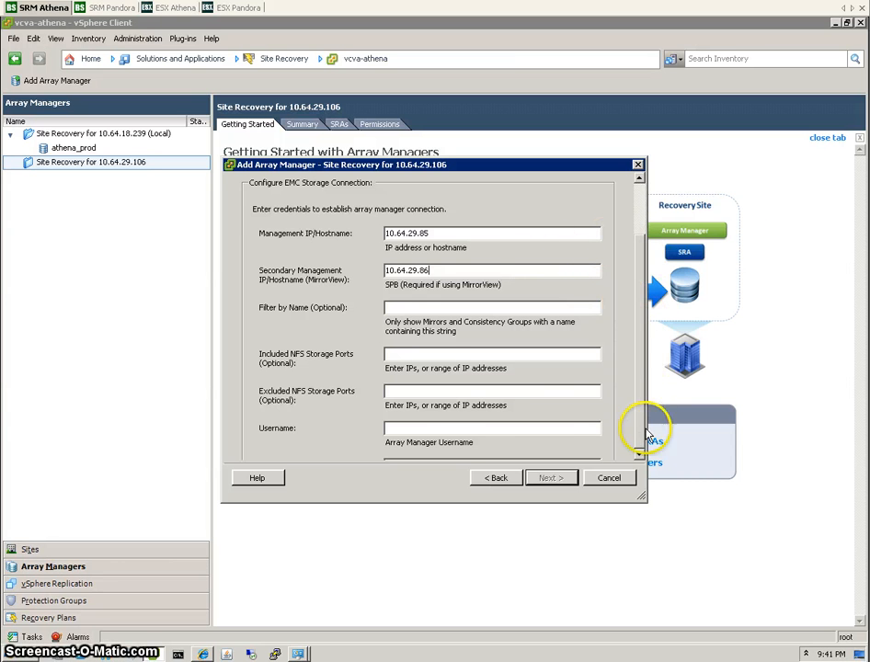
scroll(442, 409, down, 1)
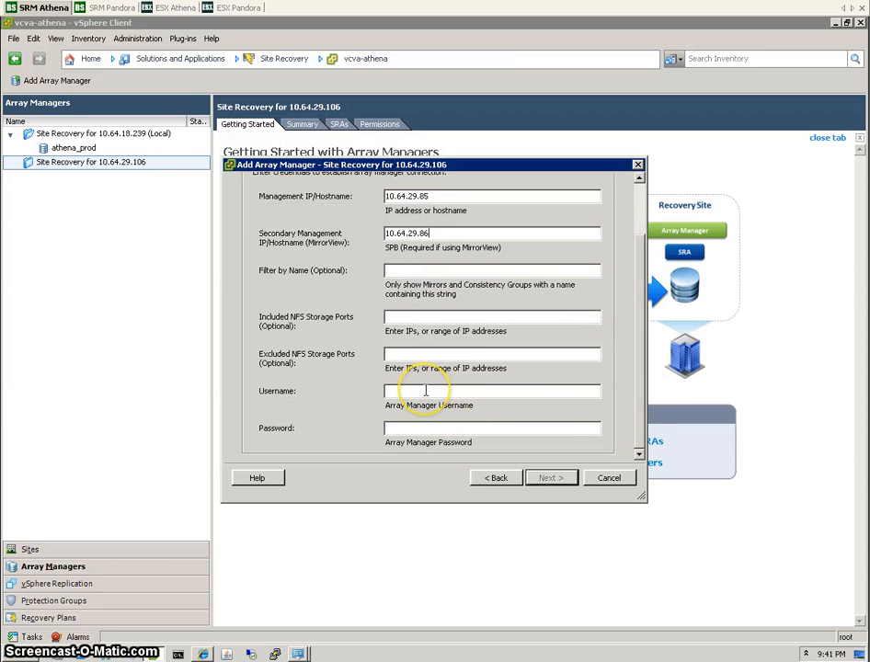
text(admin)
key(Return)
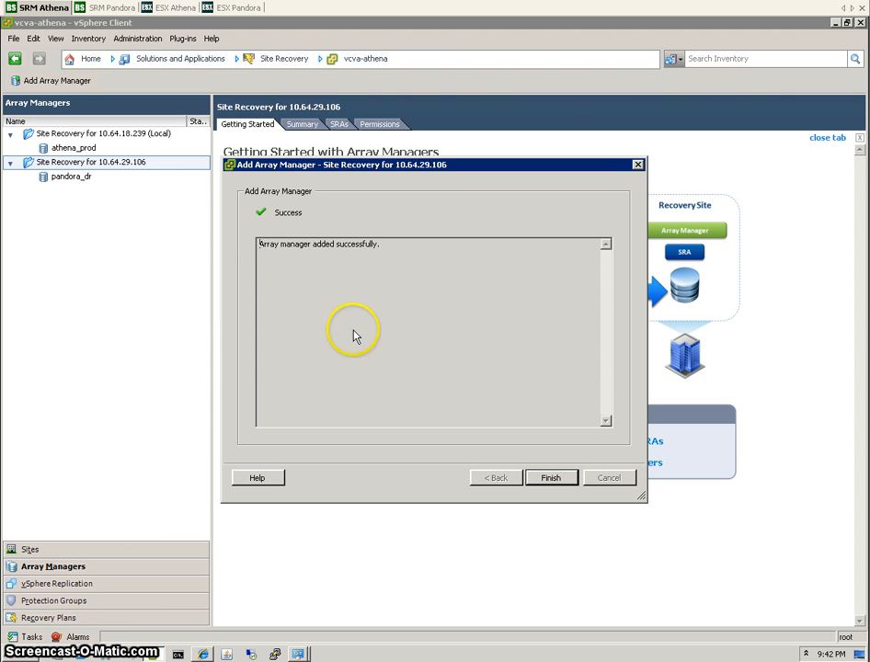
click(554, 483)
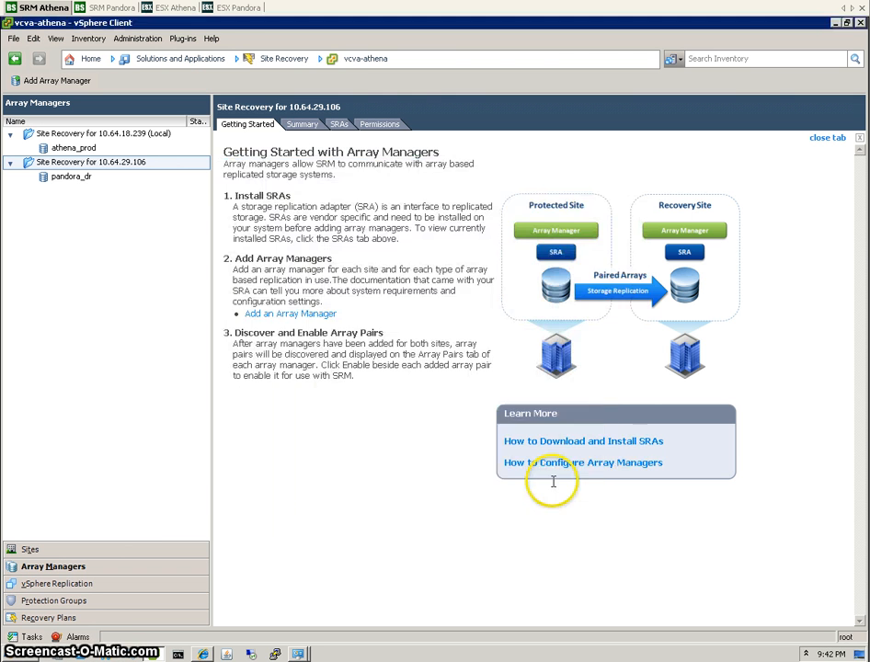
Browse athena_prod's Summary, Devices and Permissions tabs, ending on Array Pairs showing the Disabled pair.
click(74, 149)
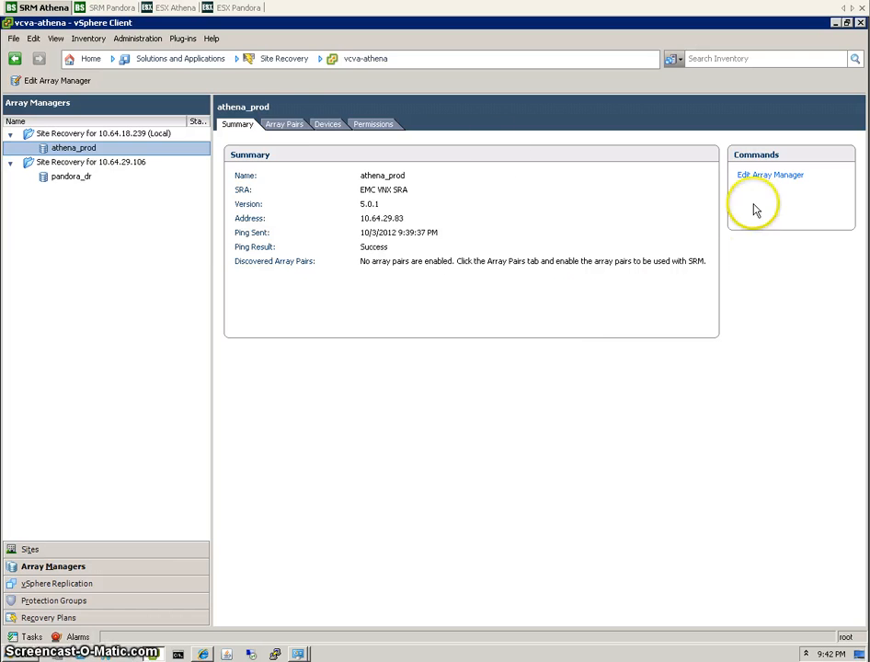
click(290, 125)
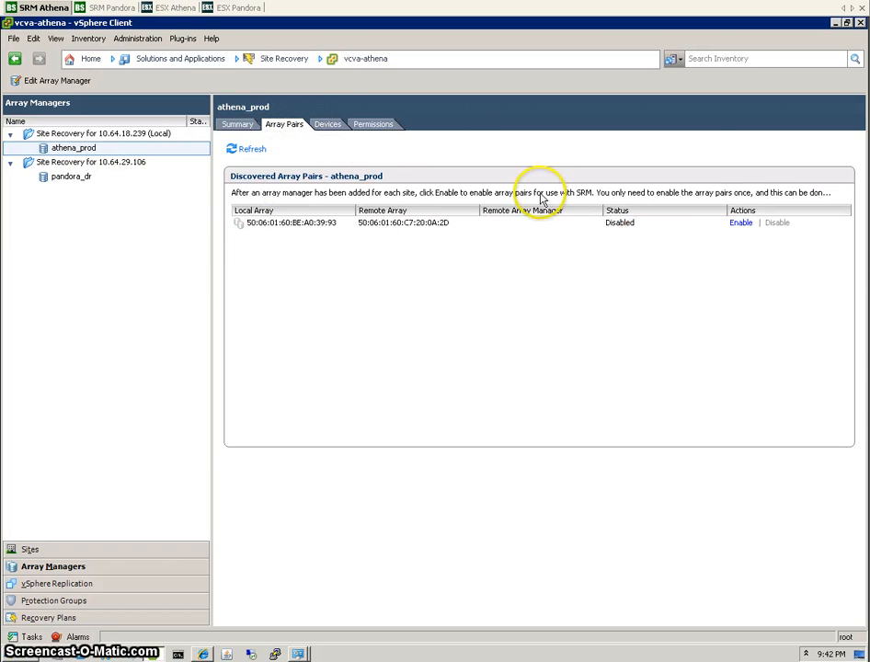
click(329, 129)
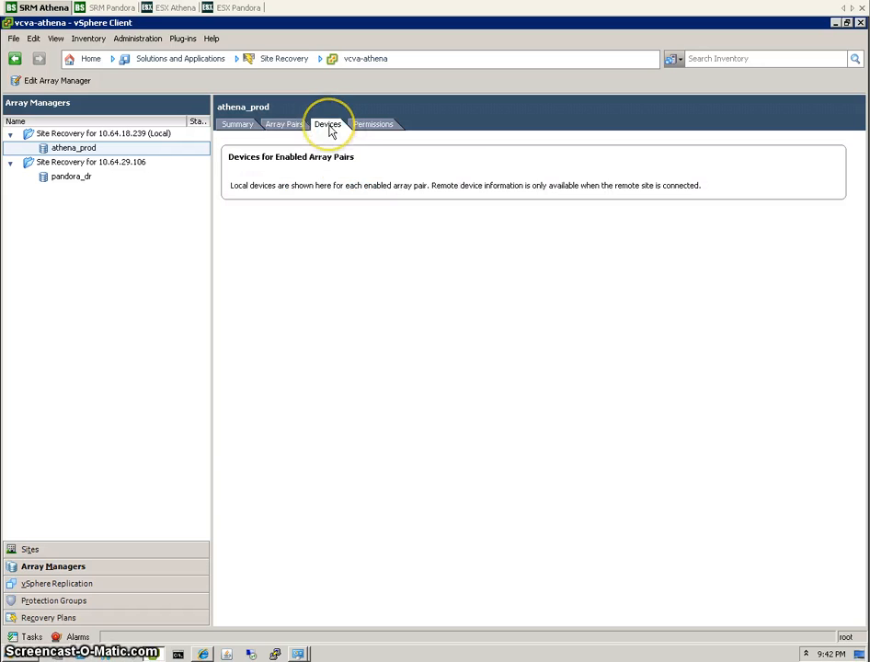
click(379, 130)
click(290, 126)
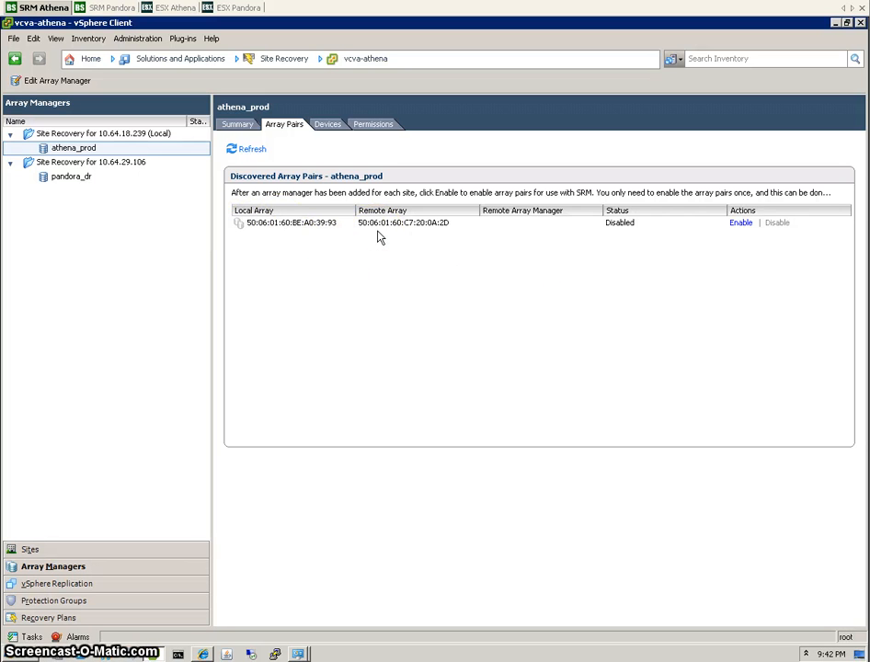
Enable athena_prod's array pair, follow it in Recent Tasks, and confirm pandora_dr shows Enabled.
click(741, 223)
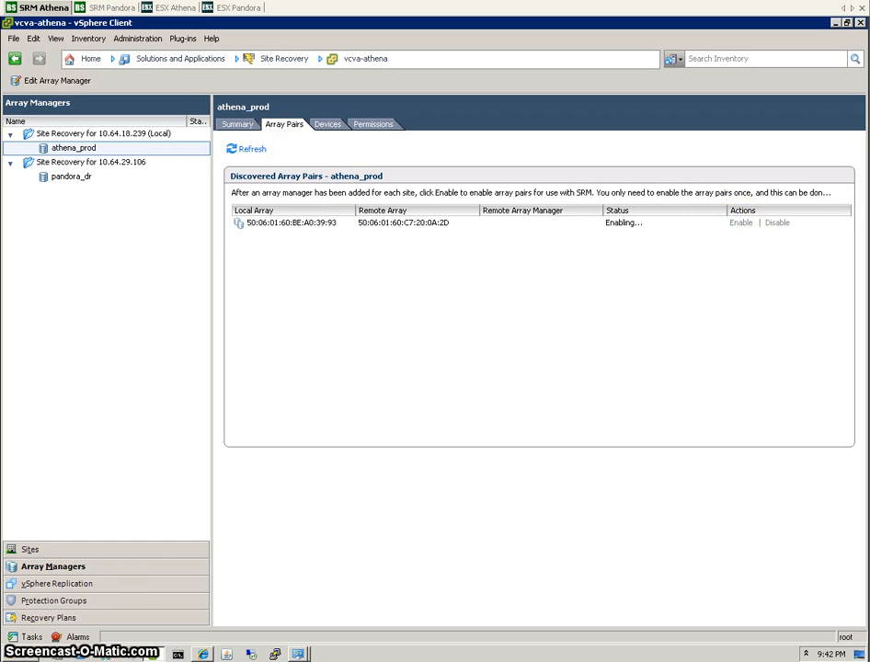
click(31, 637)
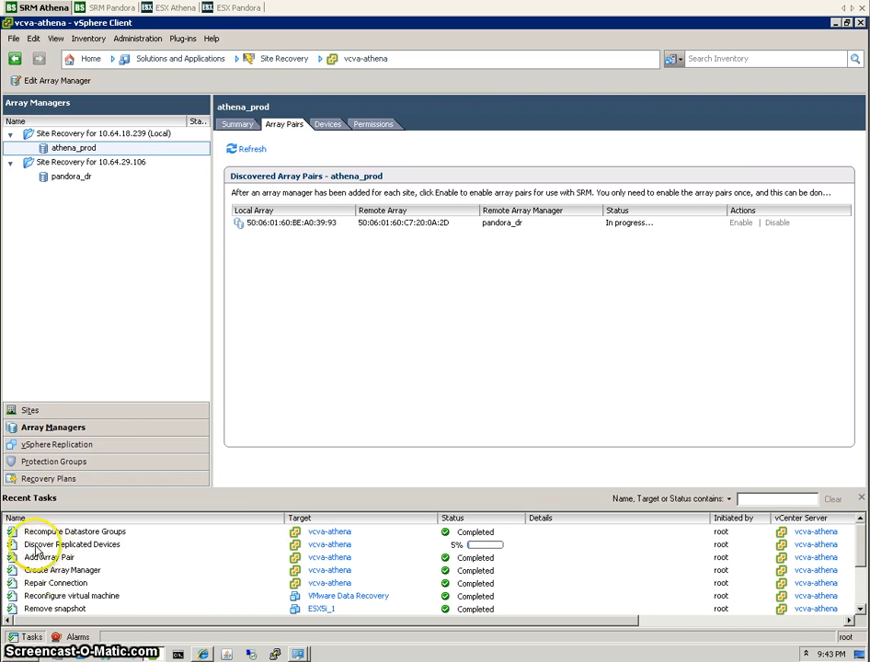
click(106, 545)
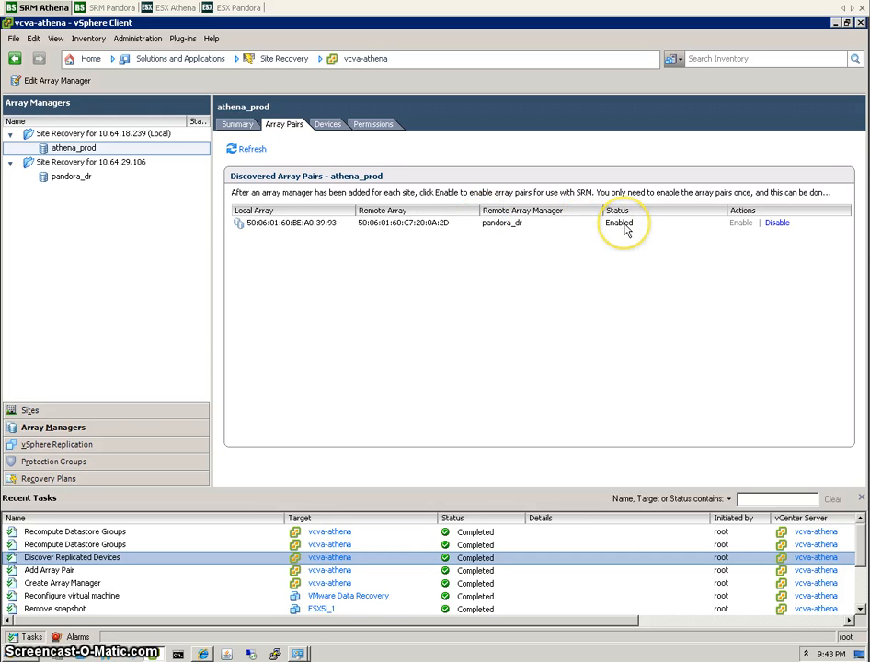
click(66, 178)
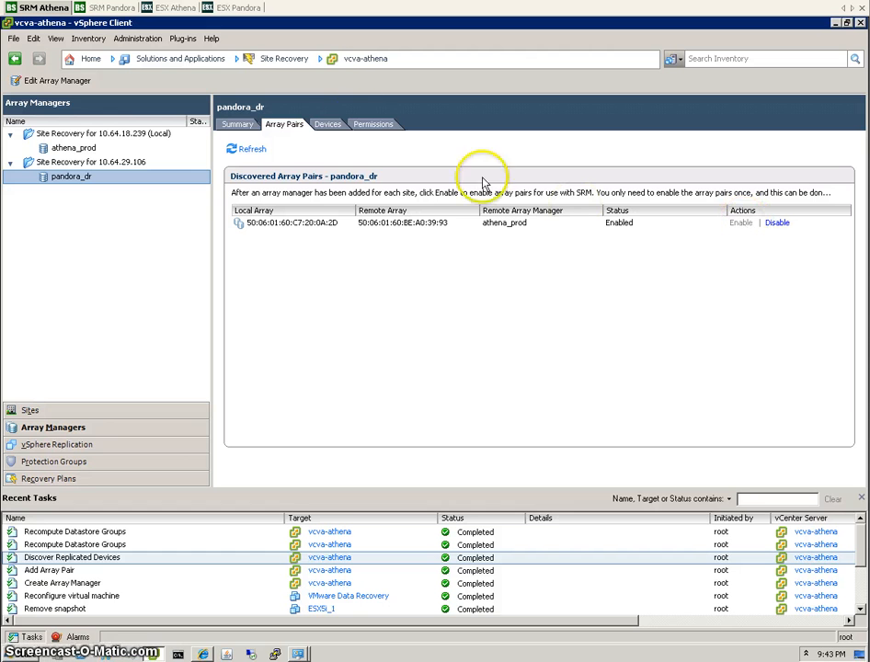
Sort athena_prod's devices by Local Device and widen the Local Device, Remote Device and Datastore columns.
click(81, 150)
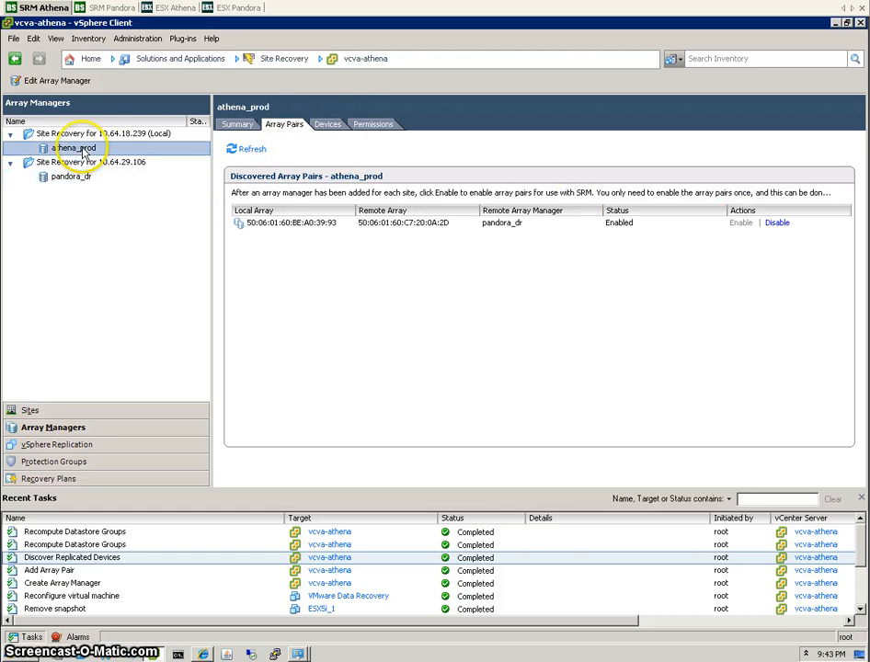
click(329, 126)
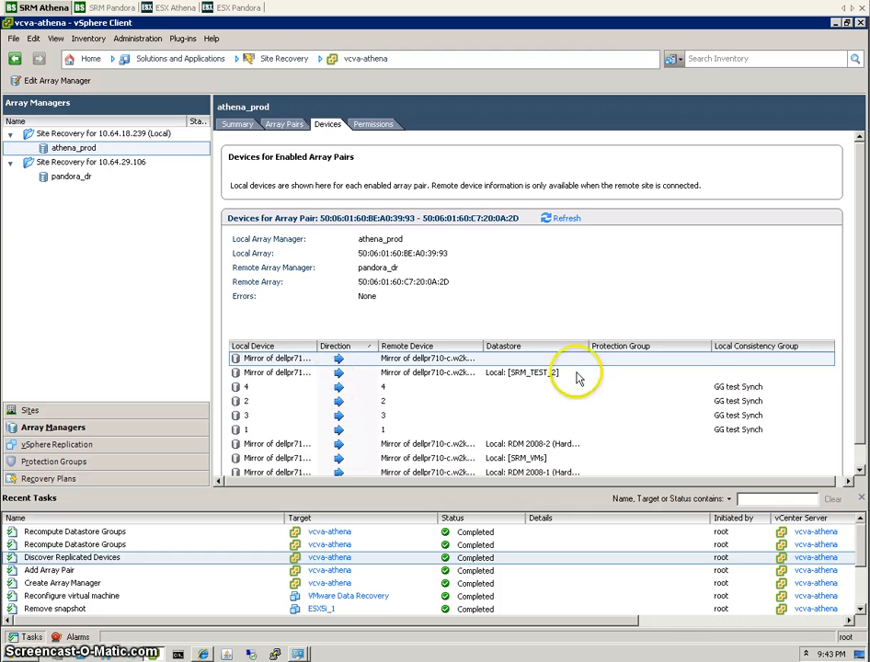
click(296, 345)
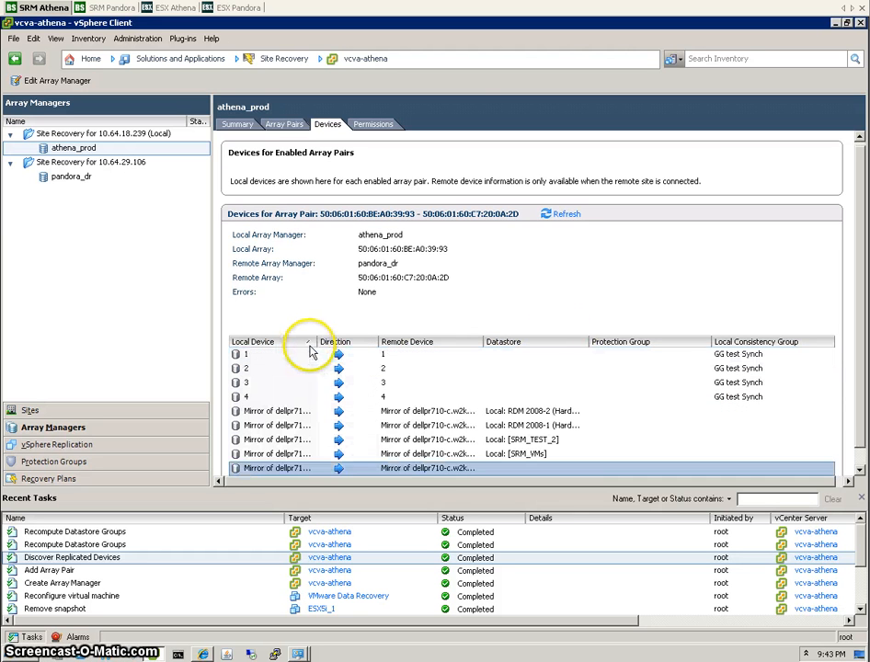
drag(317, 341, 390, 342)
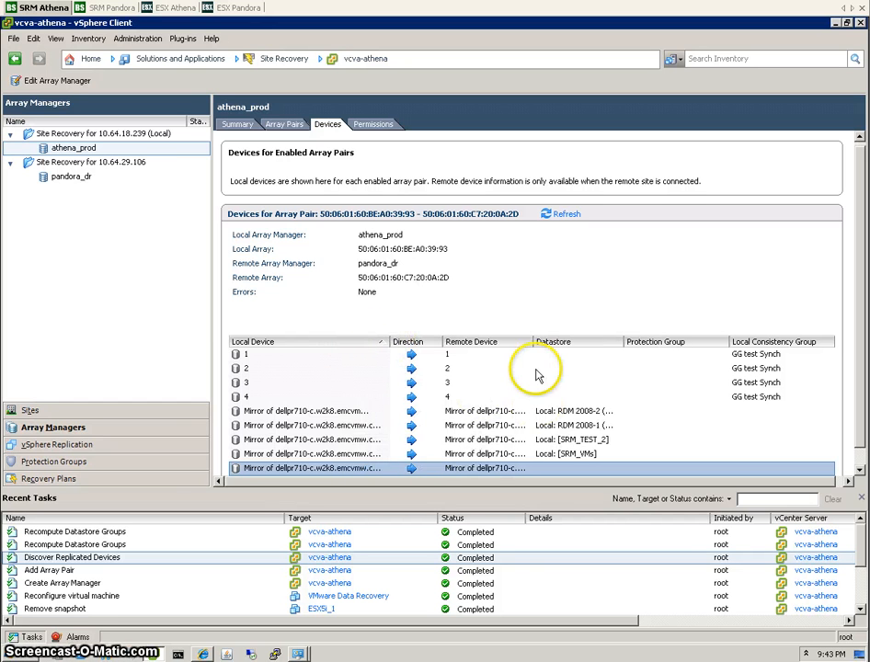
drag(535, 344, 595, 342)
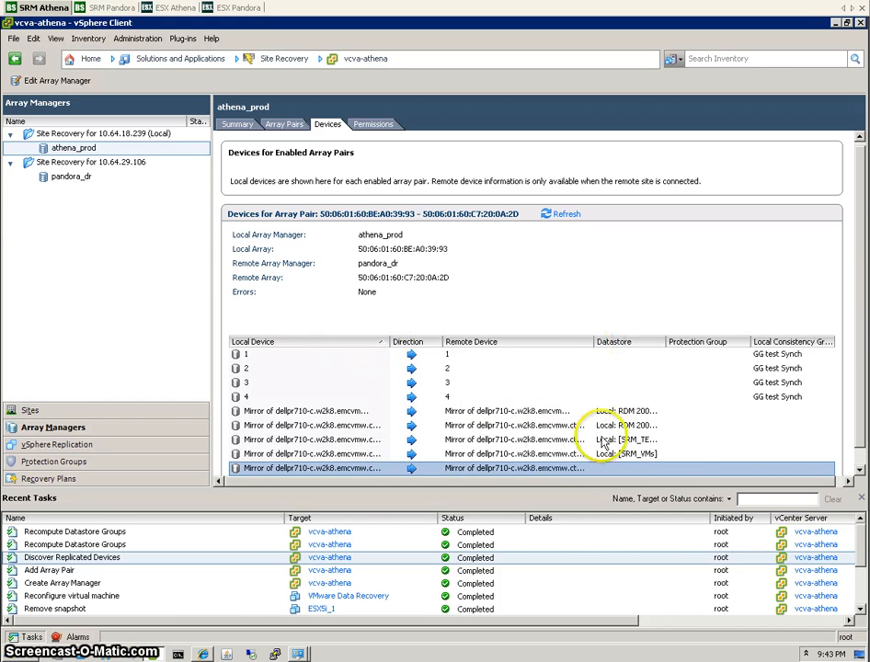
click(860, 470)
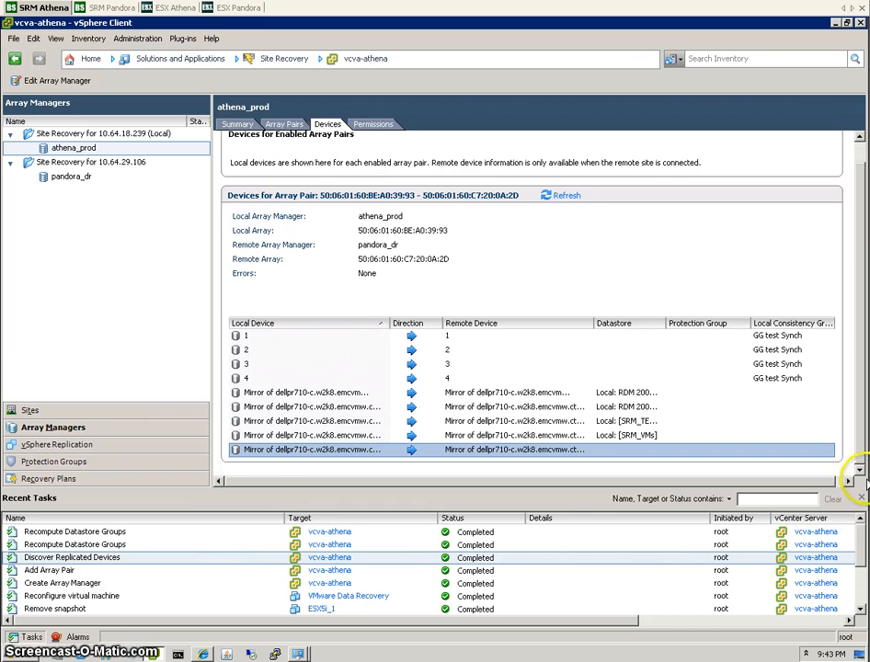
click(262, 393)
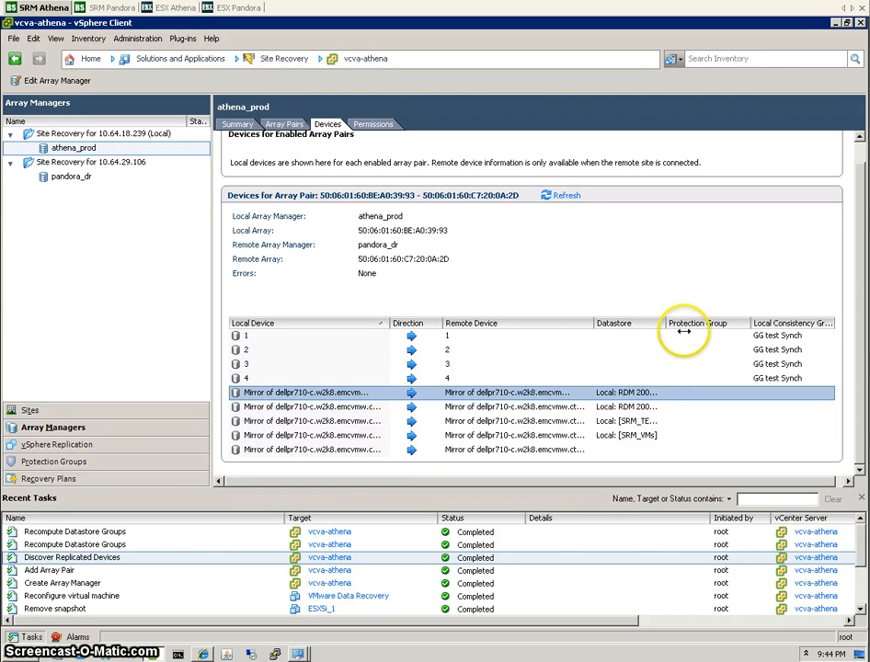
mouse_move(684, 329)
mouse_down()
mouse_move(689, 318)
mouse_move(700, 323)
mouse_up()
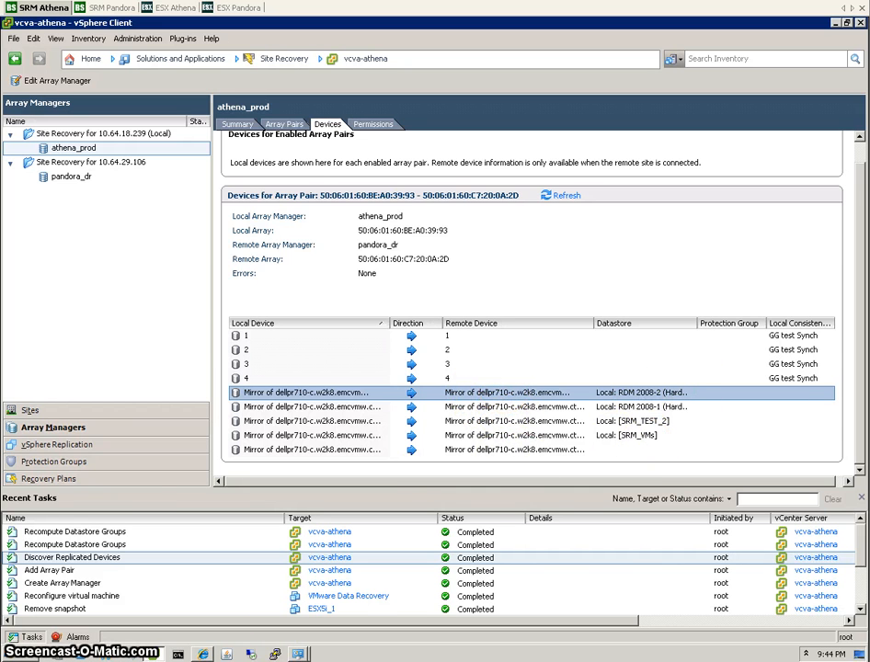
Widen Unisphere's mirror Name column and review images of RDM-24, RDM-23, SRM_test_2, SRM_VMs and tewst.
click(202, 654)
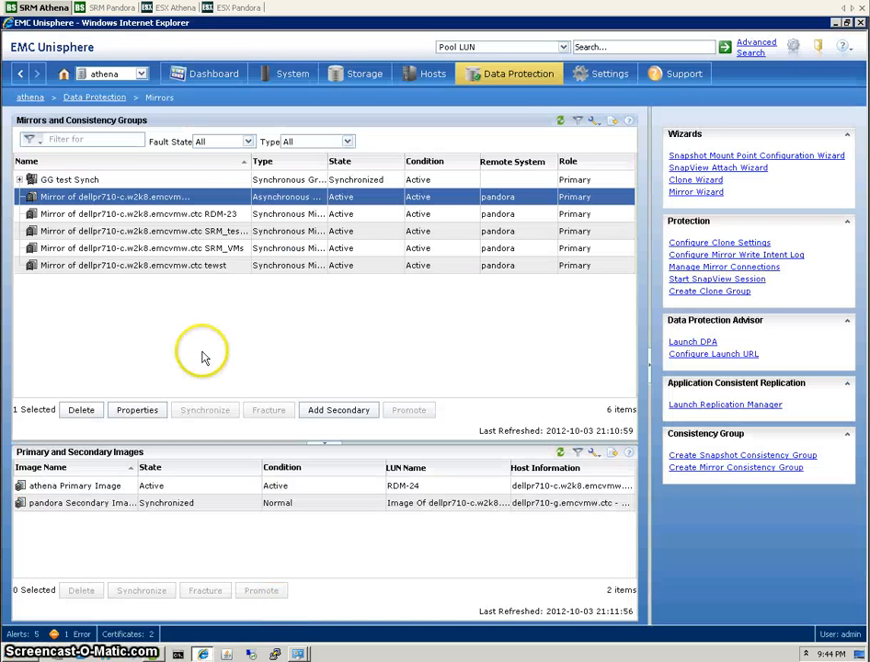
drag(250, 156, 291, 161)
click(91, 215)
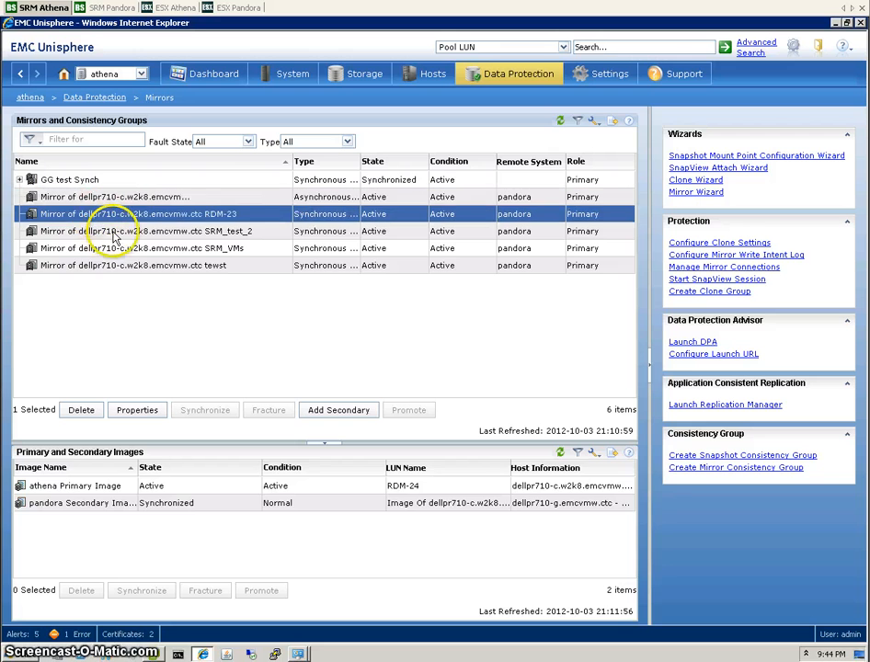
click(115, 231)
click(124, 248)
click(132, 265)
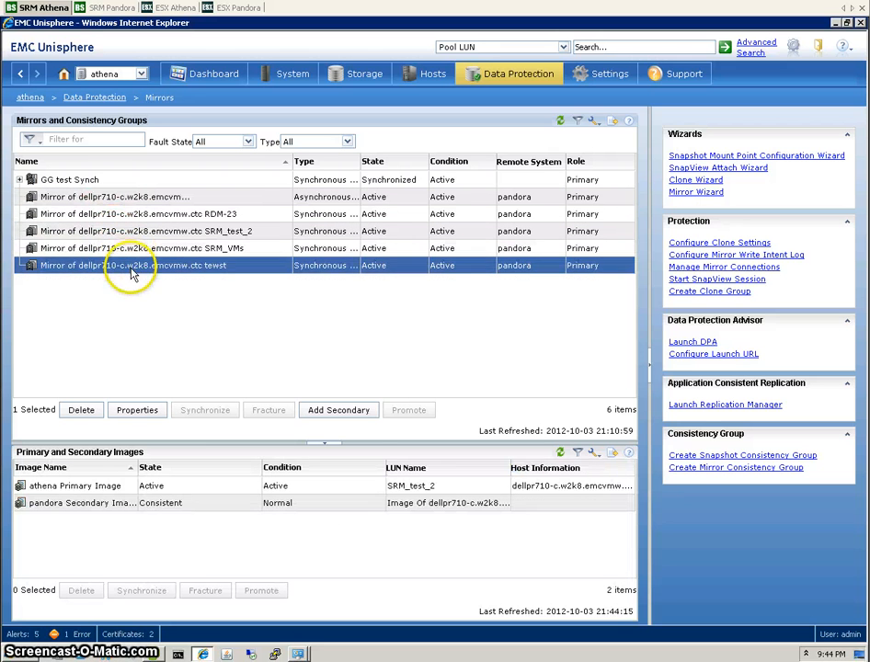
click(139, 247)
click(134, 230)
click(131, 213)
click(129, 197)
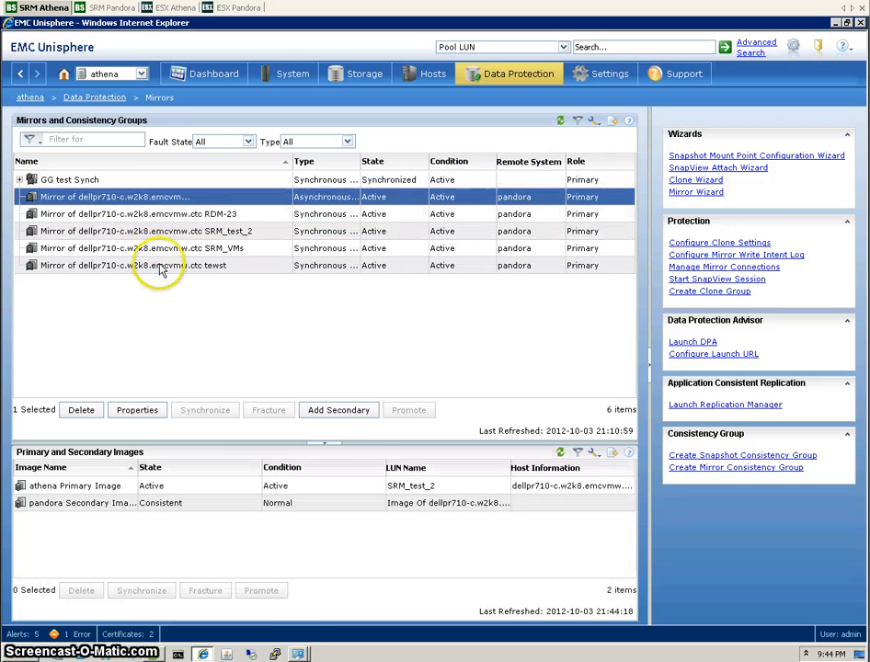
click(140, 266)
click(156, 248)
click(150, 231)
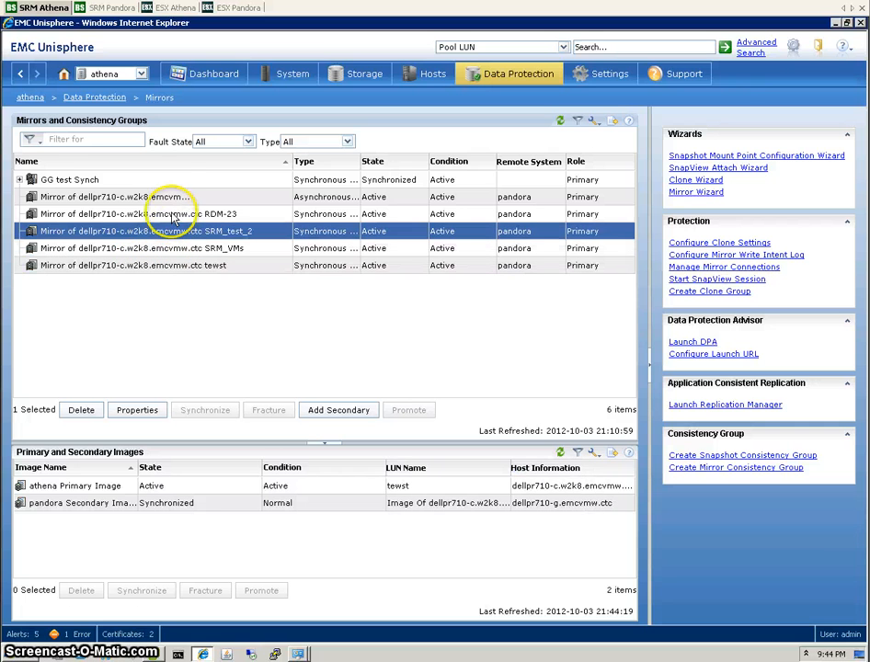
click(165, 214)
click(169, 199)
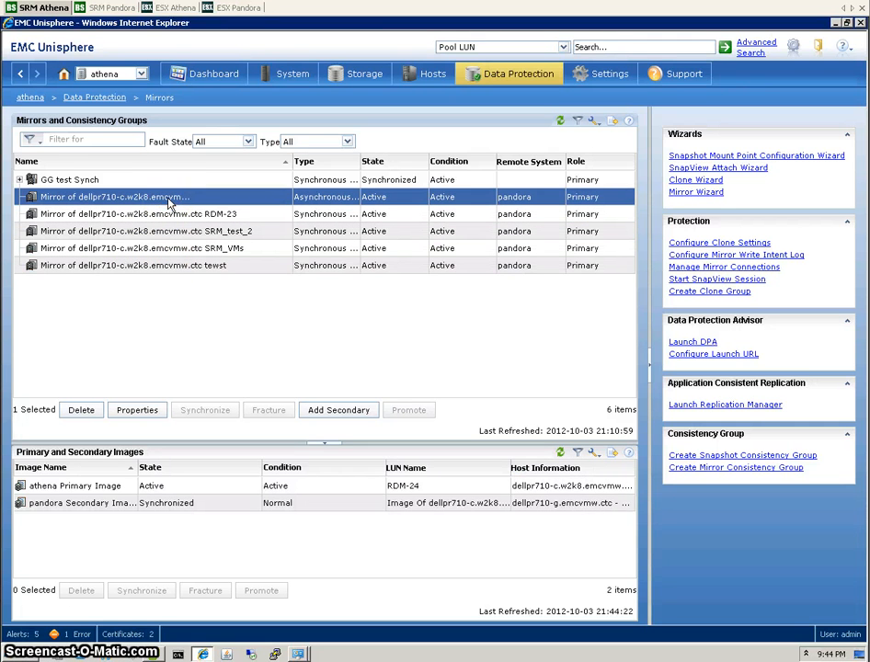
Return to vSphere Client and go to Protection Groups via the vSphere Replication section.
click(159, 646)
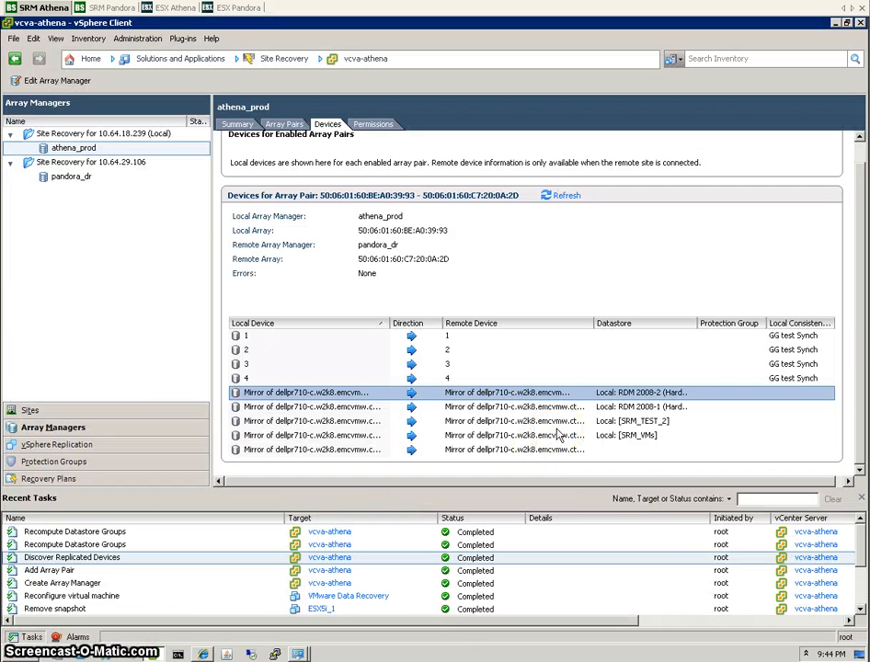
click(65, 448)
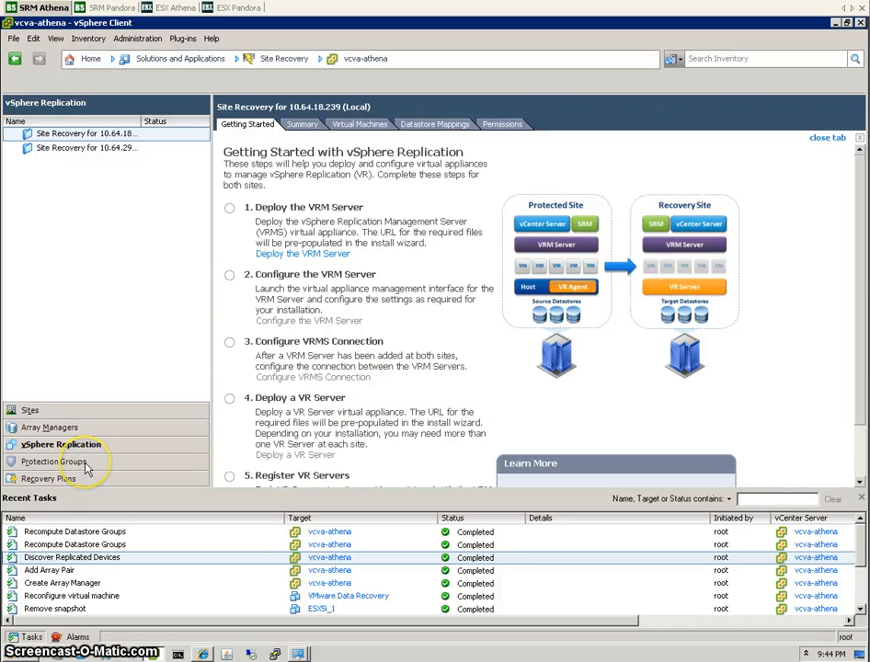
click(86, 466)
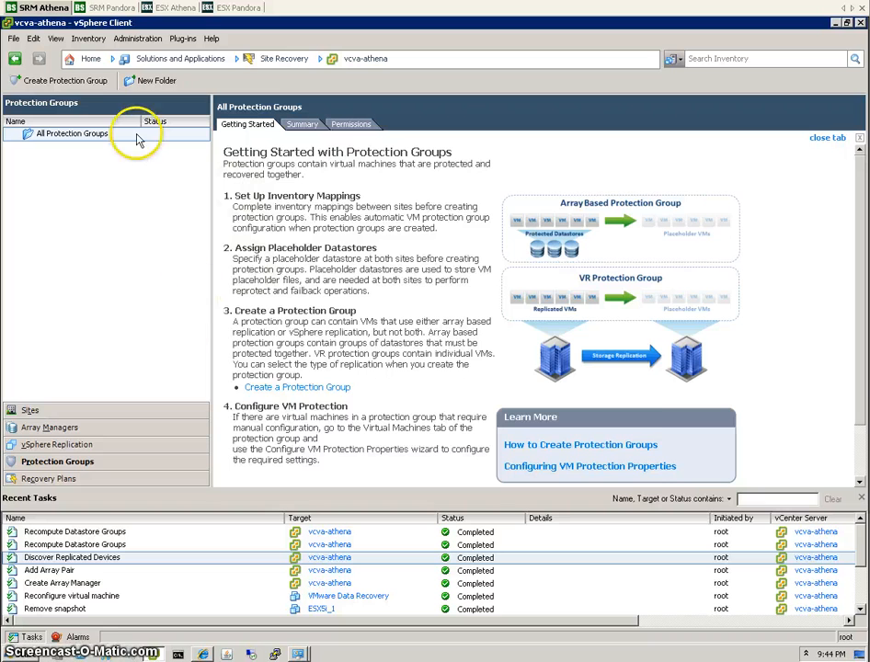
Cancel the protection group wizard, verify athena_prod's array pair is Enabled, then reopen Protection Groups.
click(74, 83)
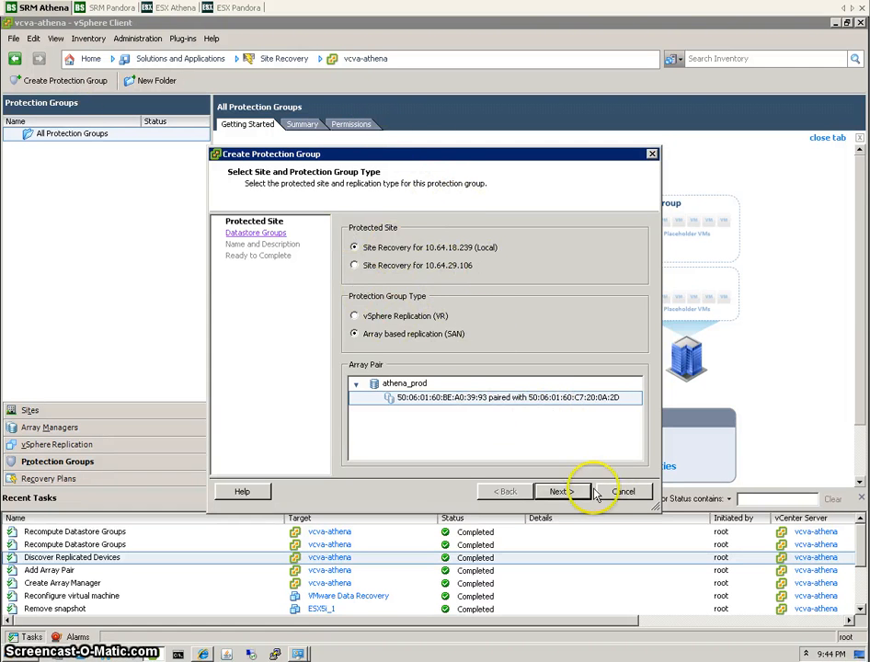
click(622, 491)
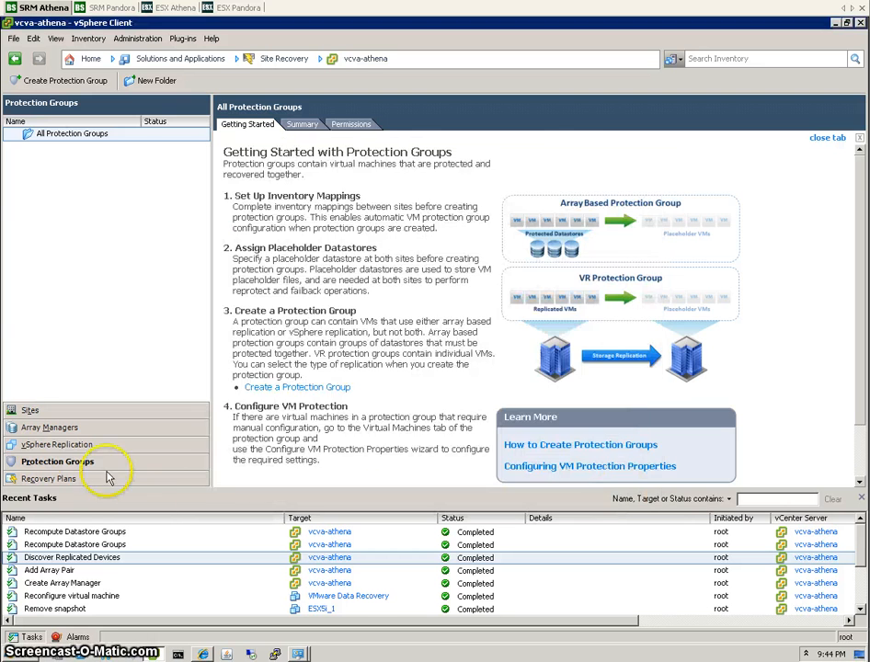
click(72, 432)
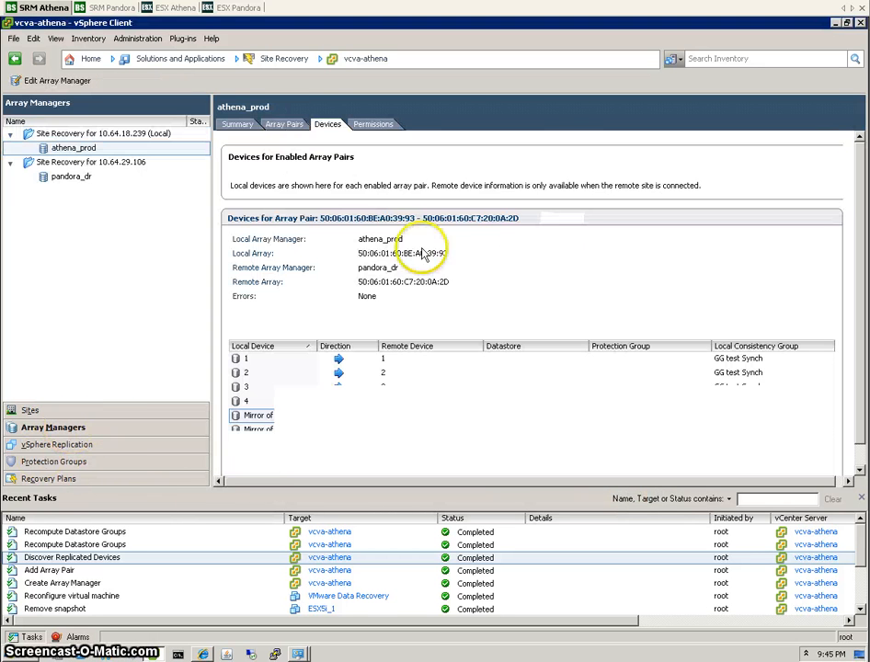
click(284, 123)
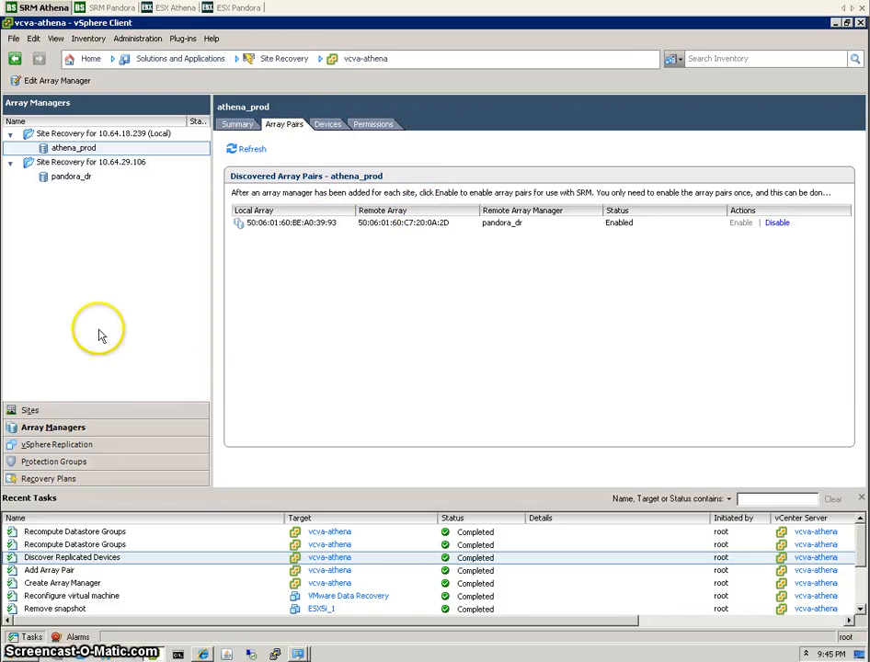
click(73, 469)
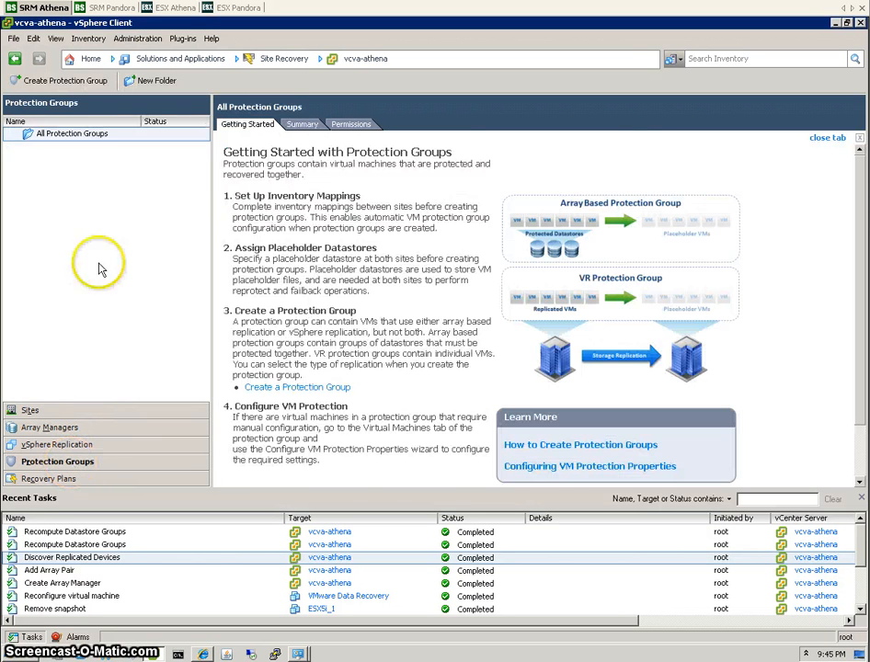
Start a protection group with local site 10.64.18.239 as the protected site.
click(61, 81)
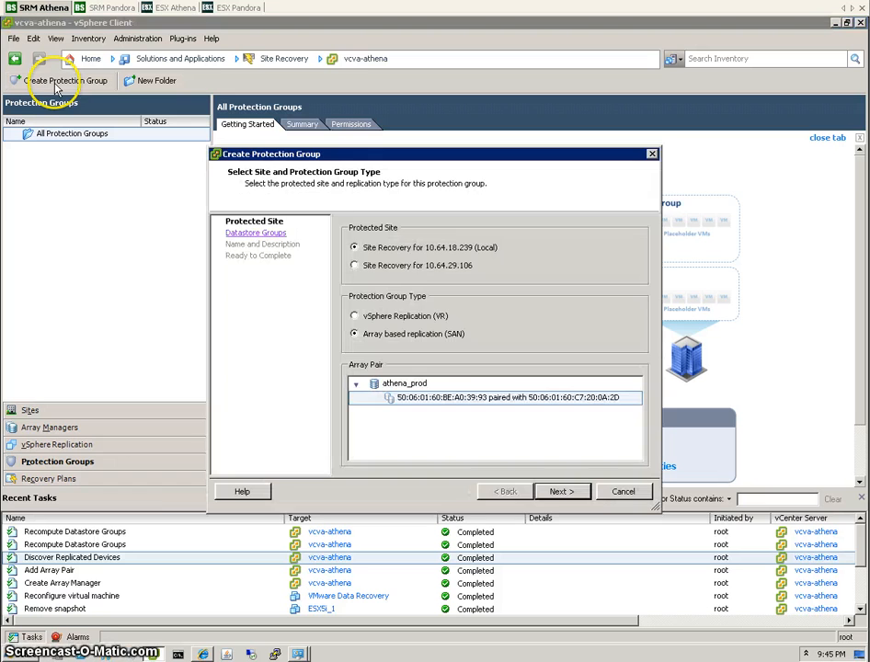
click(355, 267)
click(355, 248)
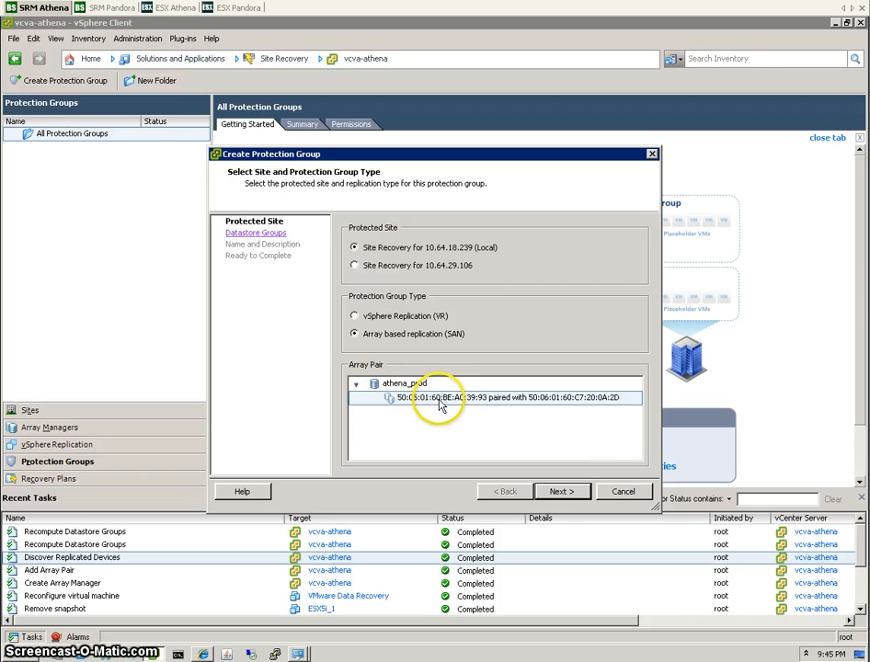
click(558, 497)
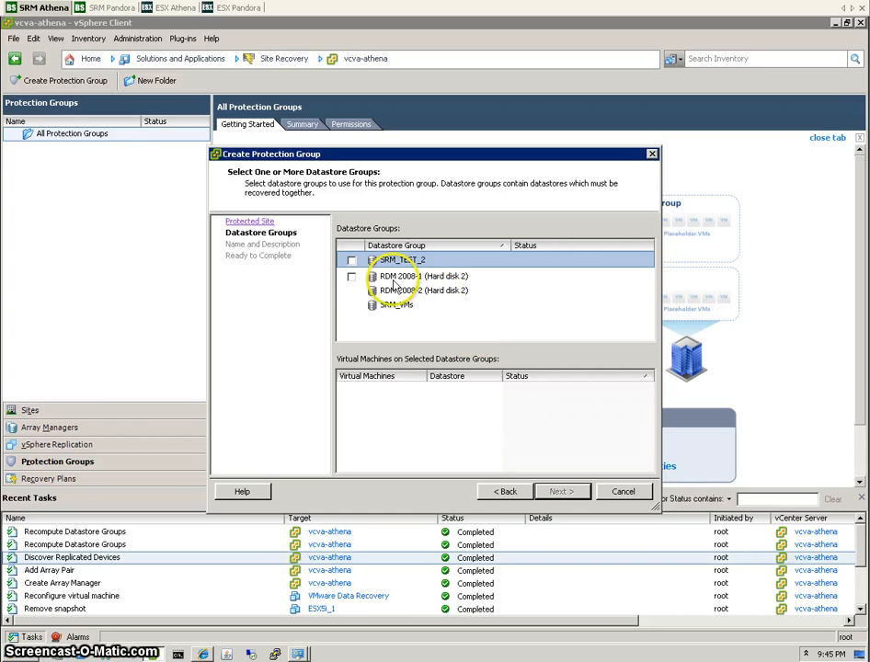
Include the RDM 2008-1 datastore group and its two VMs, leaving SRM_TEST_2 out.
click(352, 262)
click(351, 276)
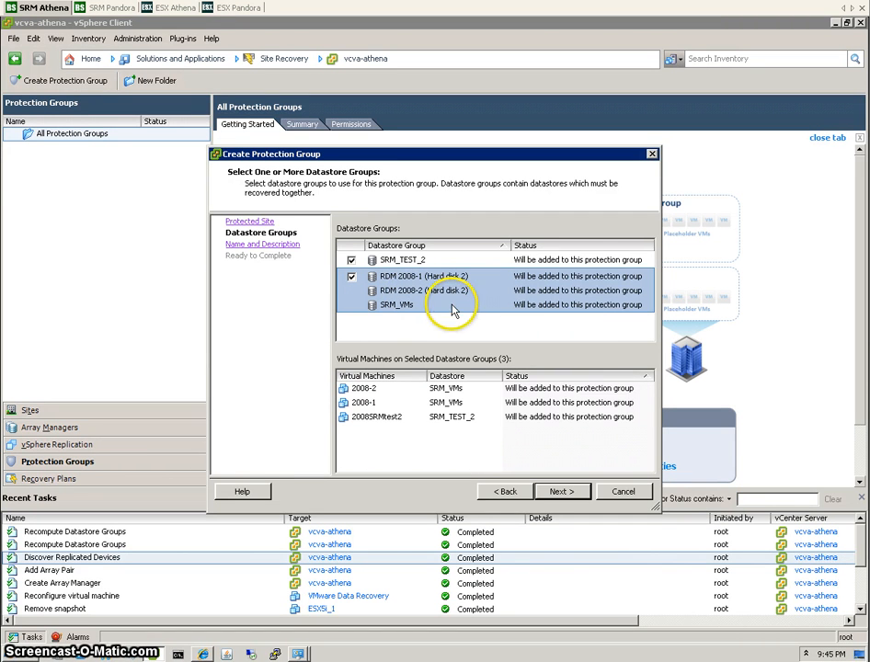
click(350, 261)
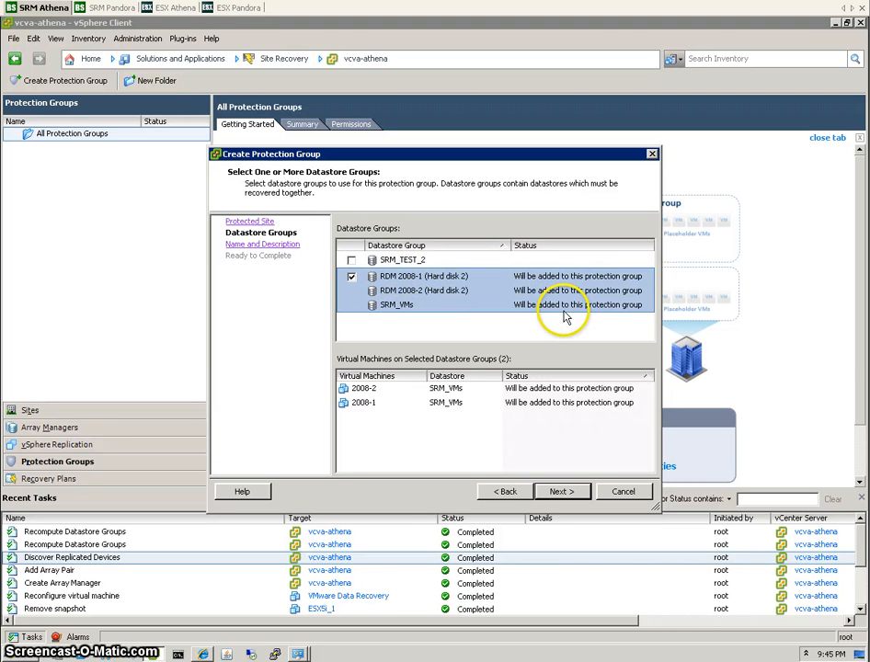
click(373, 405)
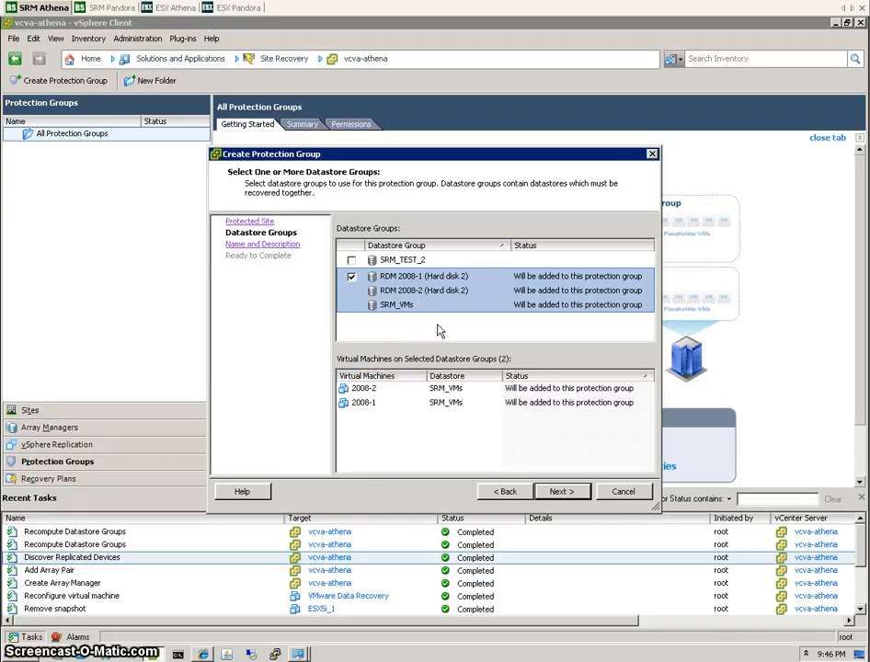
click(397, 395)
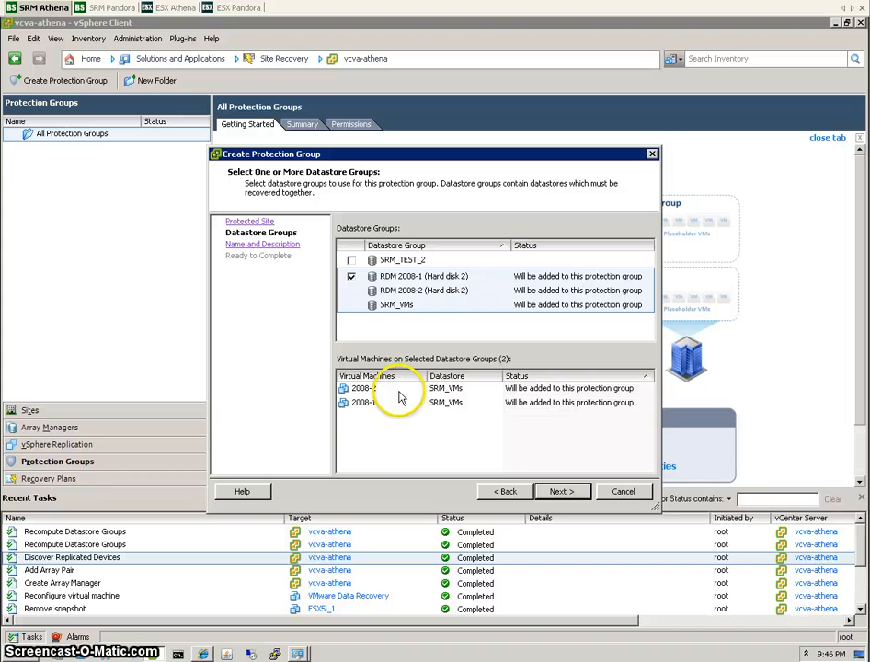
click(351, 261)
click(351, 261)
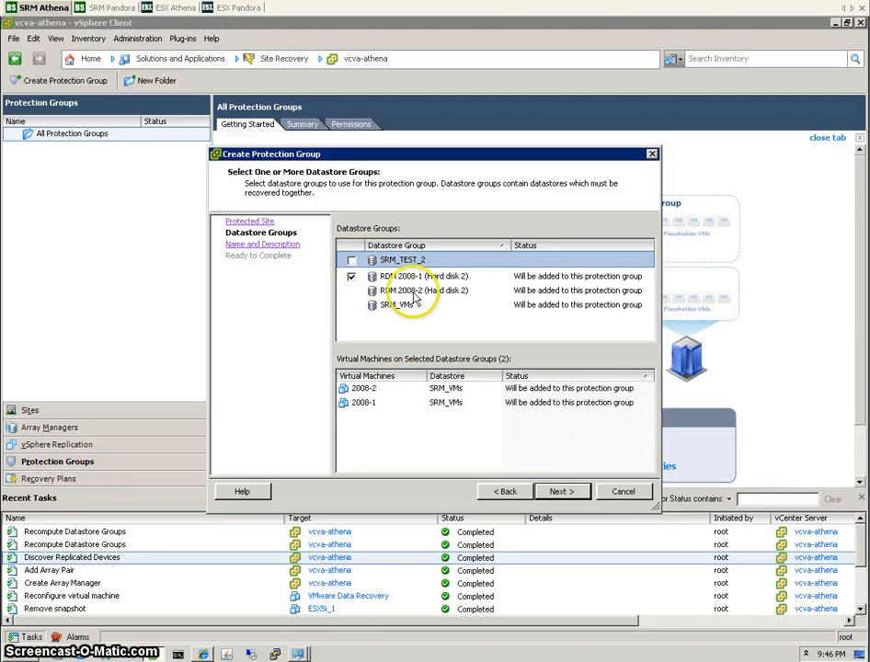
Name the protection group test7 and advance to Ready to Complete.
click(579, 493)
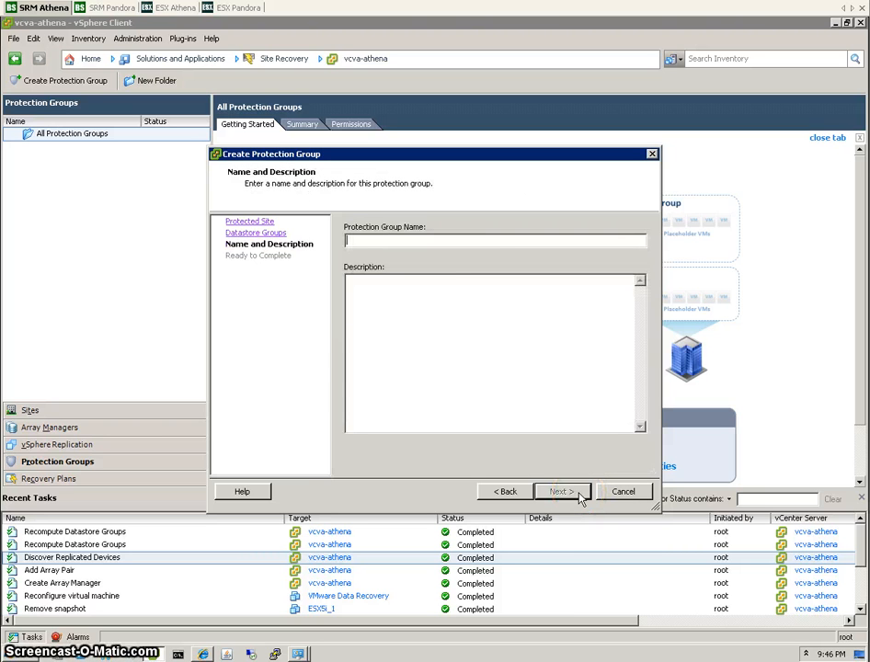
text(test7)
click(561, 491)
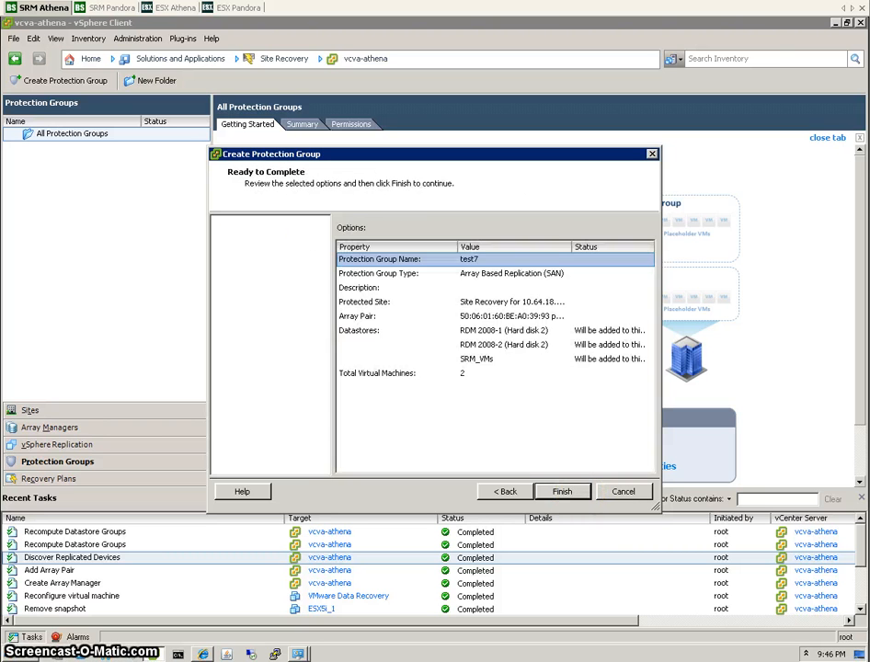
Finish creating protection group test7 and select it in the tree.
click(562, 491)
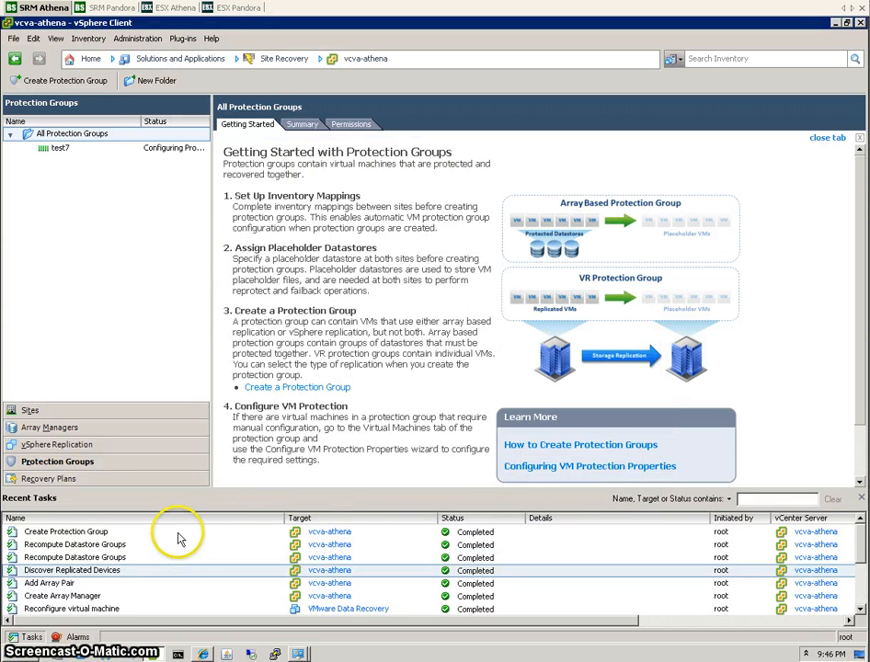
click(226, 535)
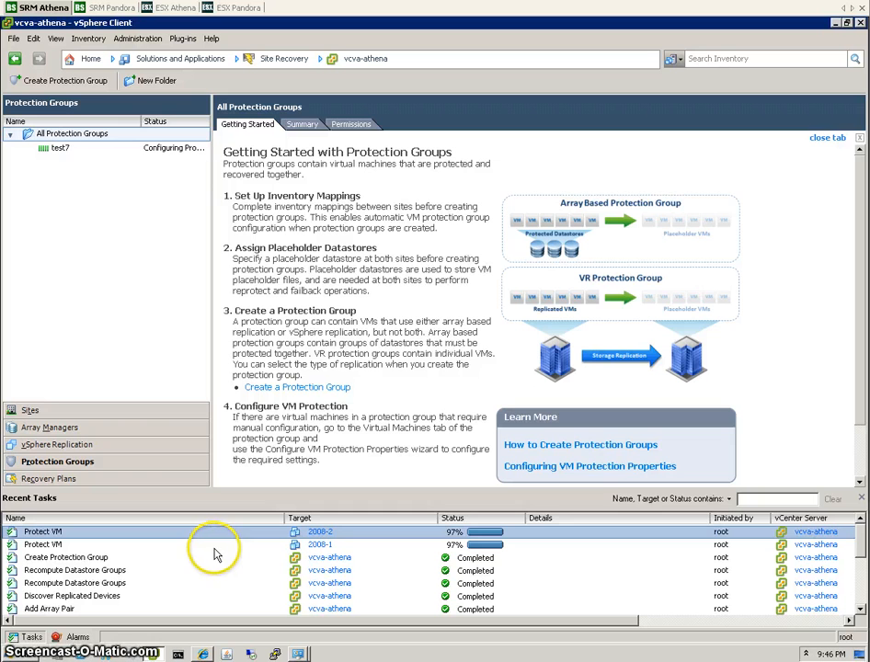
click(61, 149)
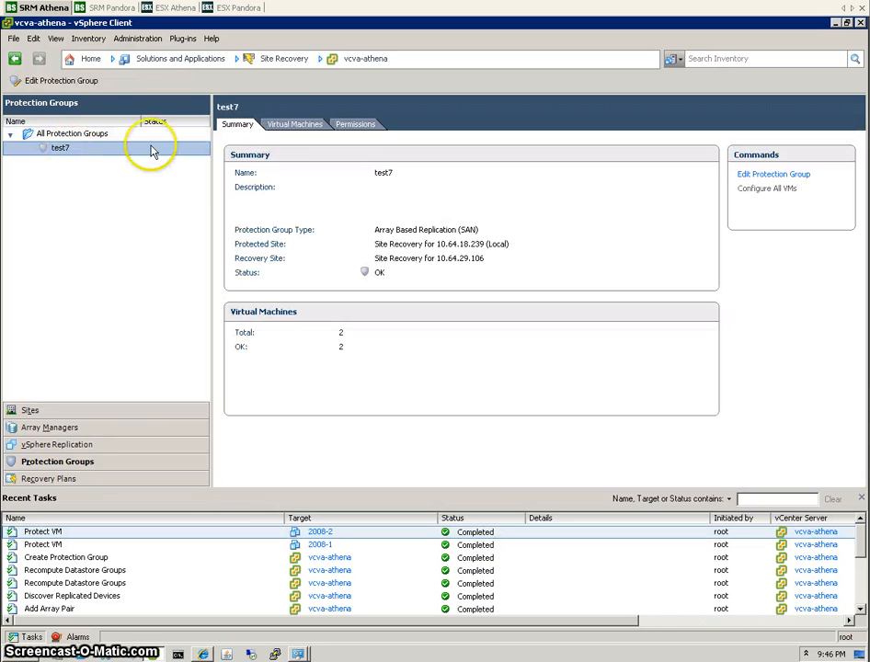
Confirm test7's VMs 2008-1 and 2008-2 show OK protection status, then go to Recovery Plans.
click(294, 129)
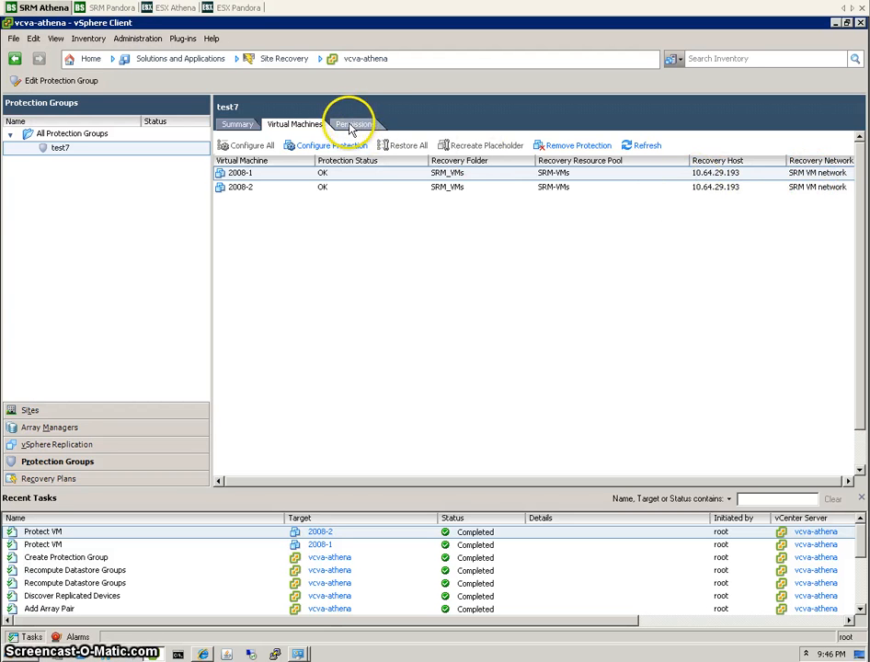
click(351, 126)
click(307, 127)
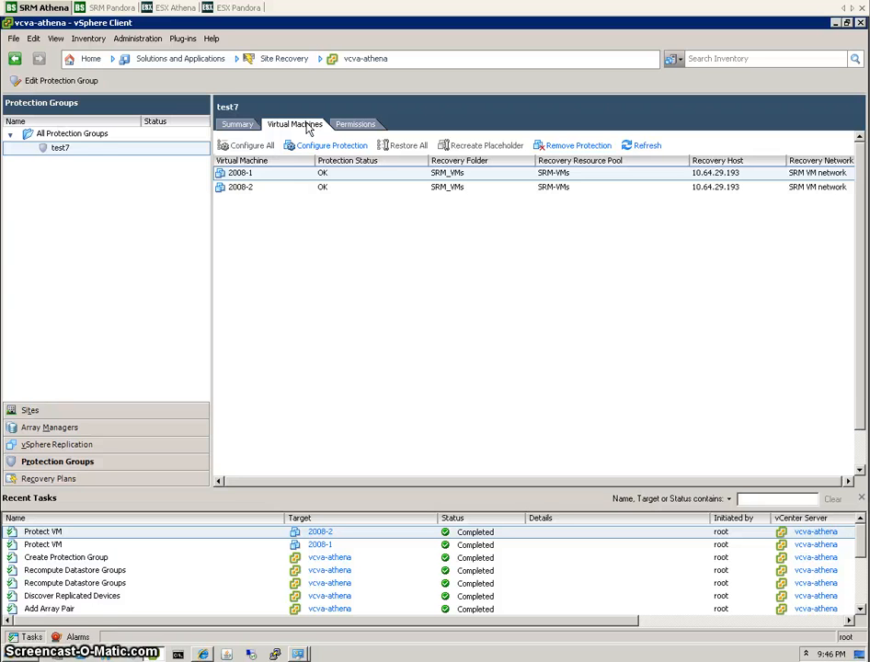
click(80, 485)
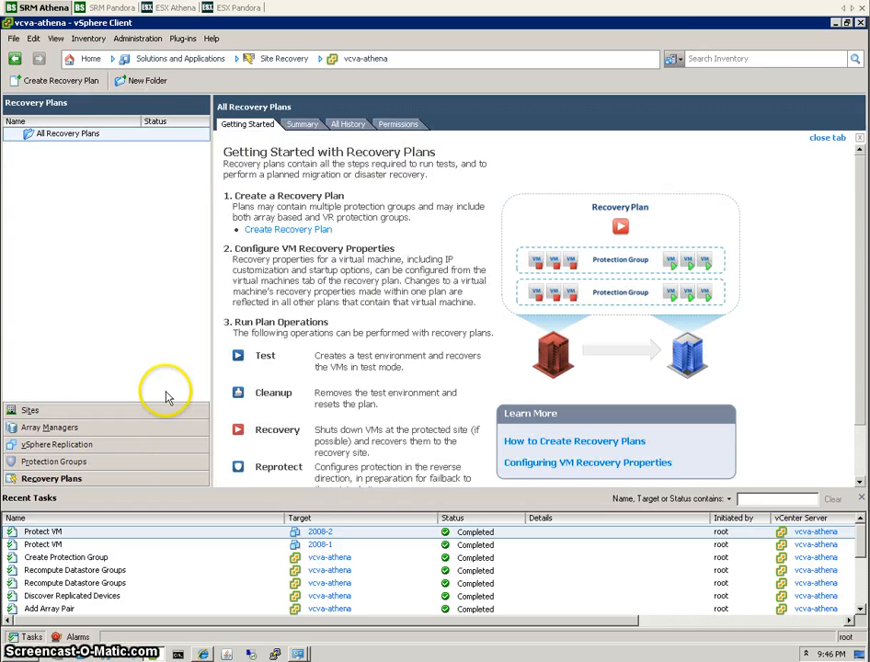
Create recovery plan plan7 to site 10.64.29.106 using protection group test7 and Auto test networks.
click(64, 81)
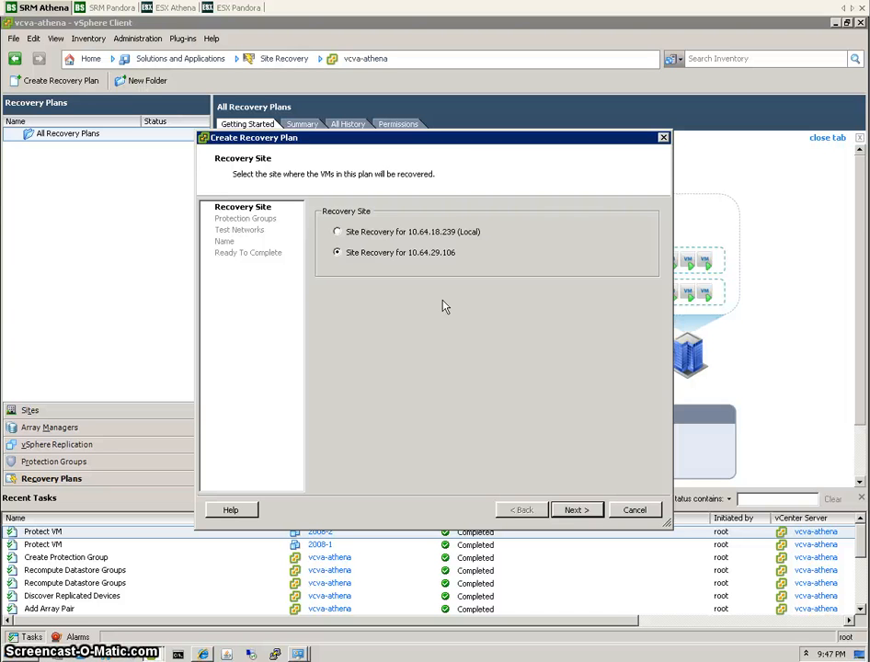
click(577, 512)
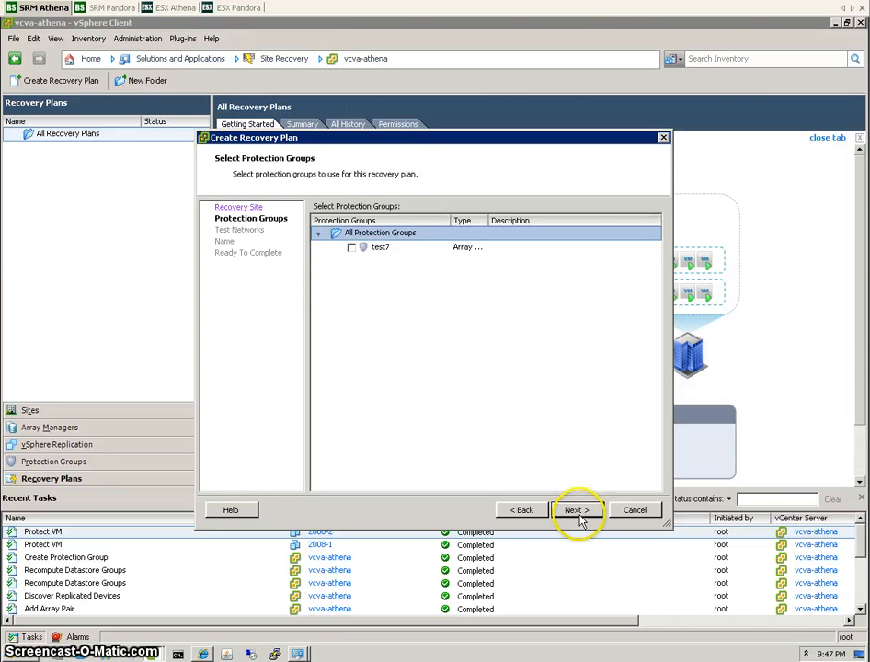
click(352, 248)
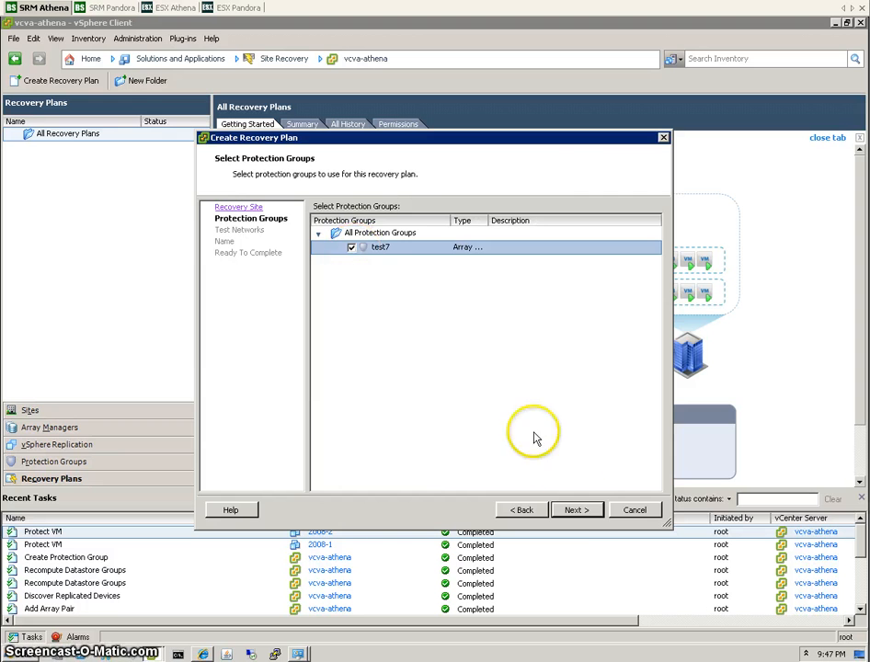
click(577, 511)
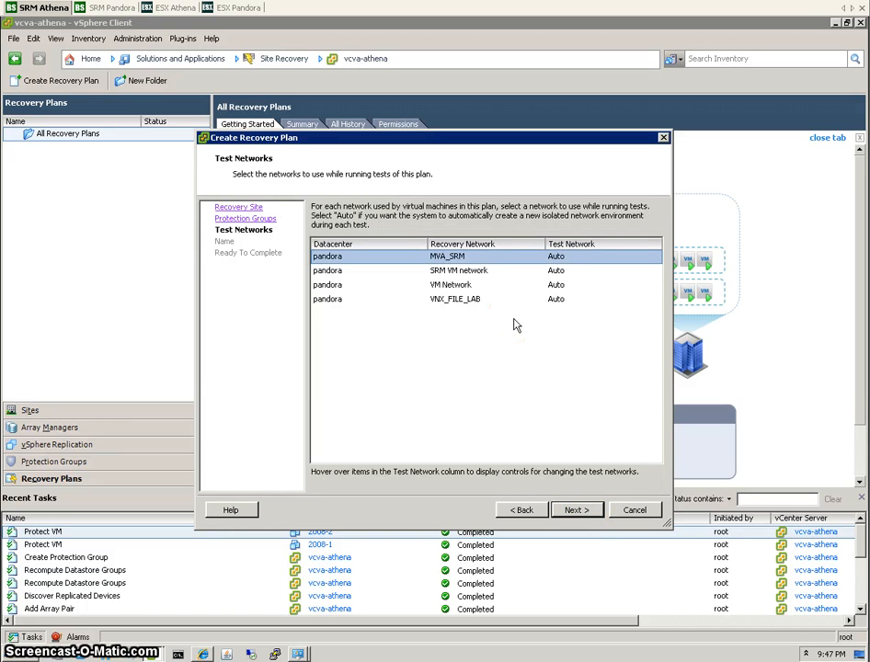
click(357, 272)
click(573, 509)
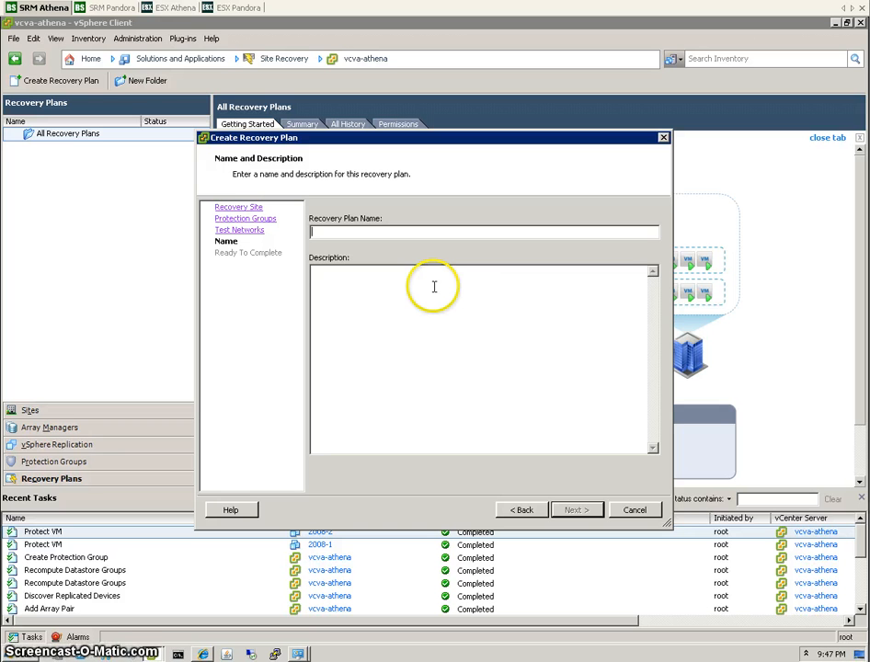
text(plan7)
key(Return)
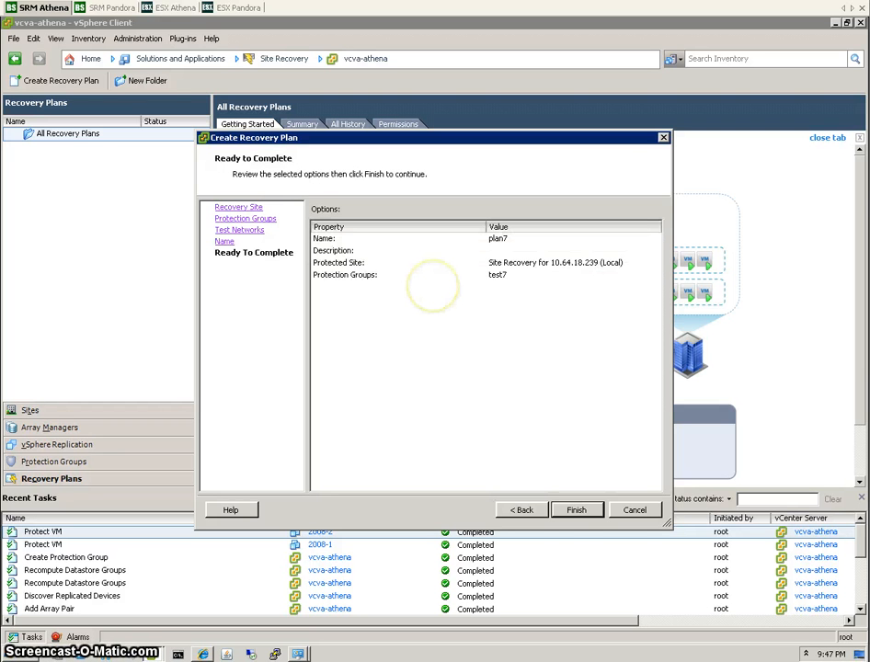
click(576, 511)
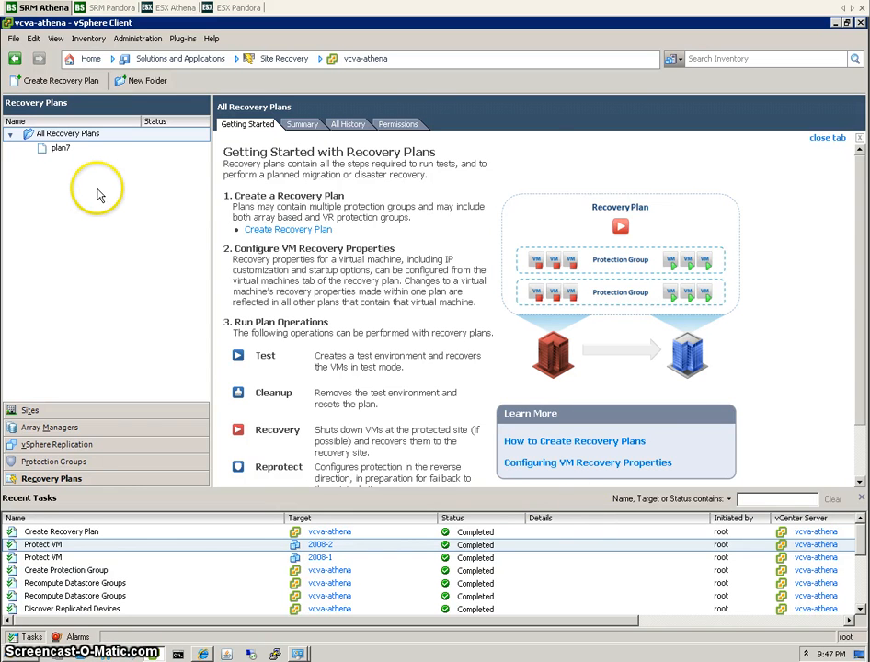
Review plan7's protection group test7, VMs 2008-1 and 2008-2 and nine recovery steps, ending on its Ready summary.
click(60, 151)
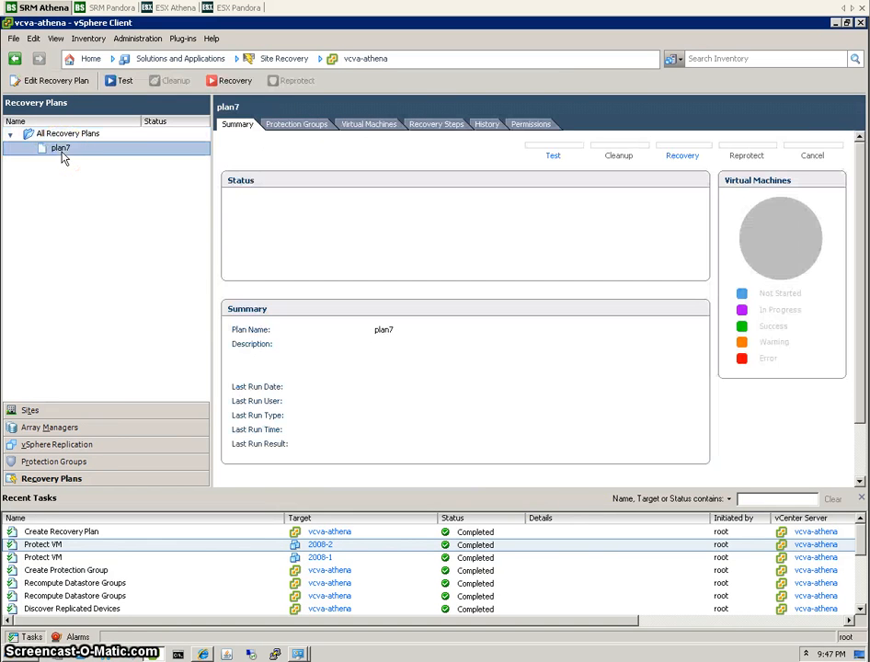
click(292, 124)
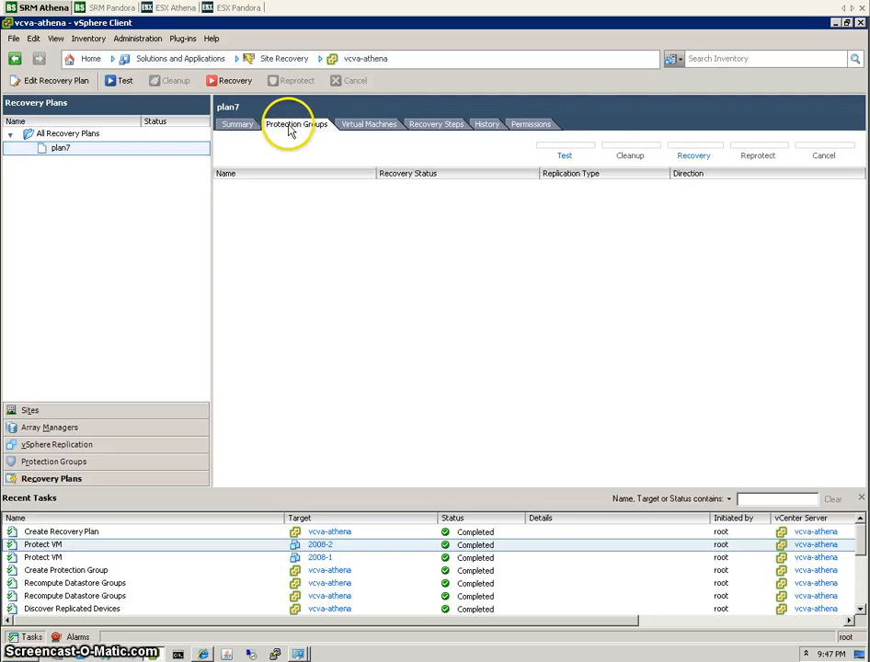
click(369, 124)
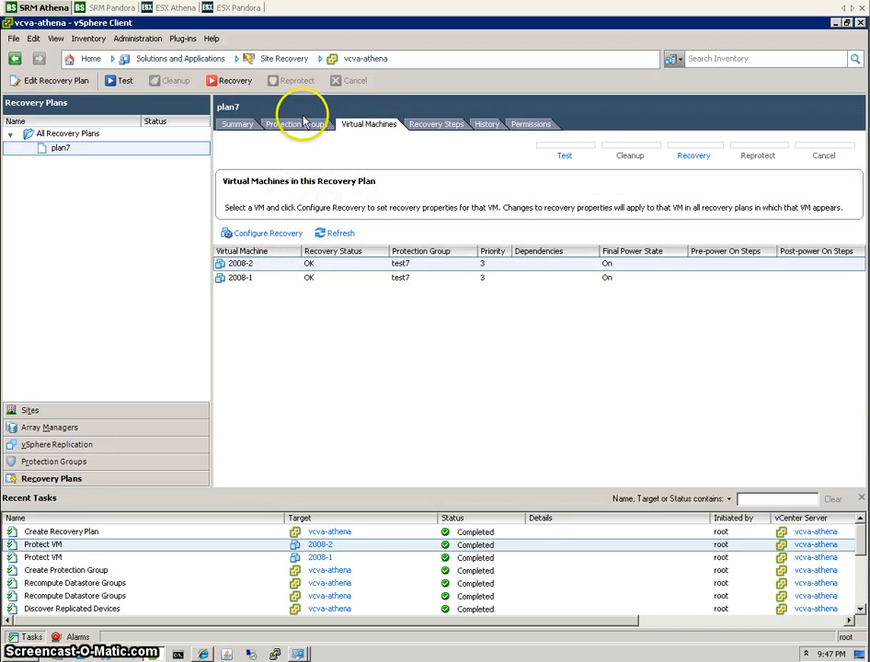
click(294, 124)
click(432, 126)
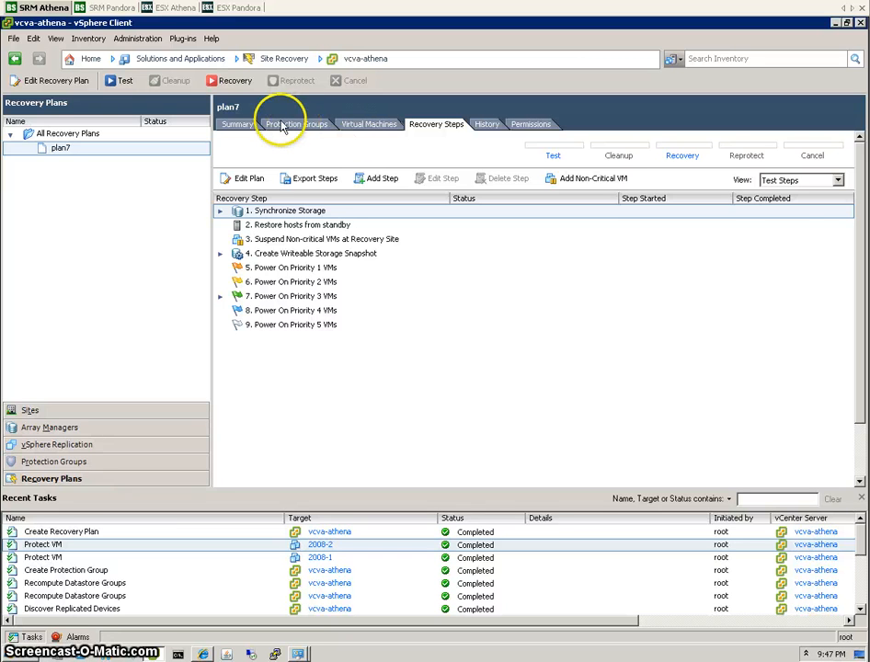
click(238, 124)
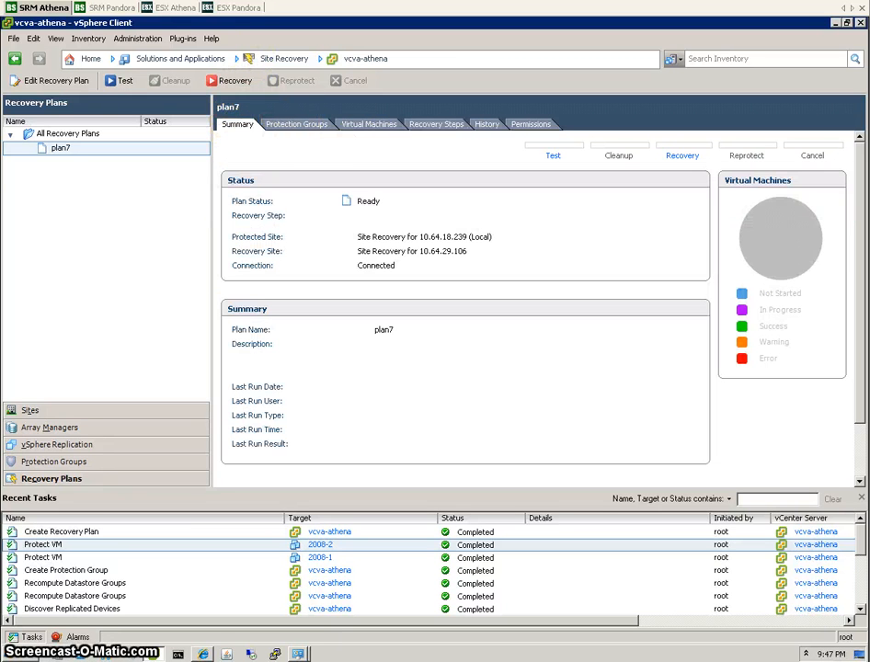